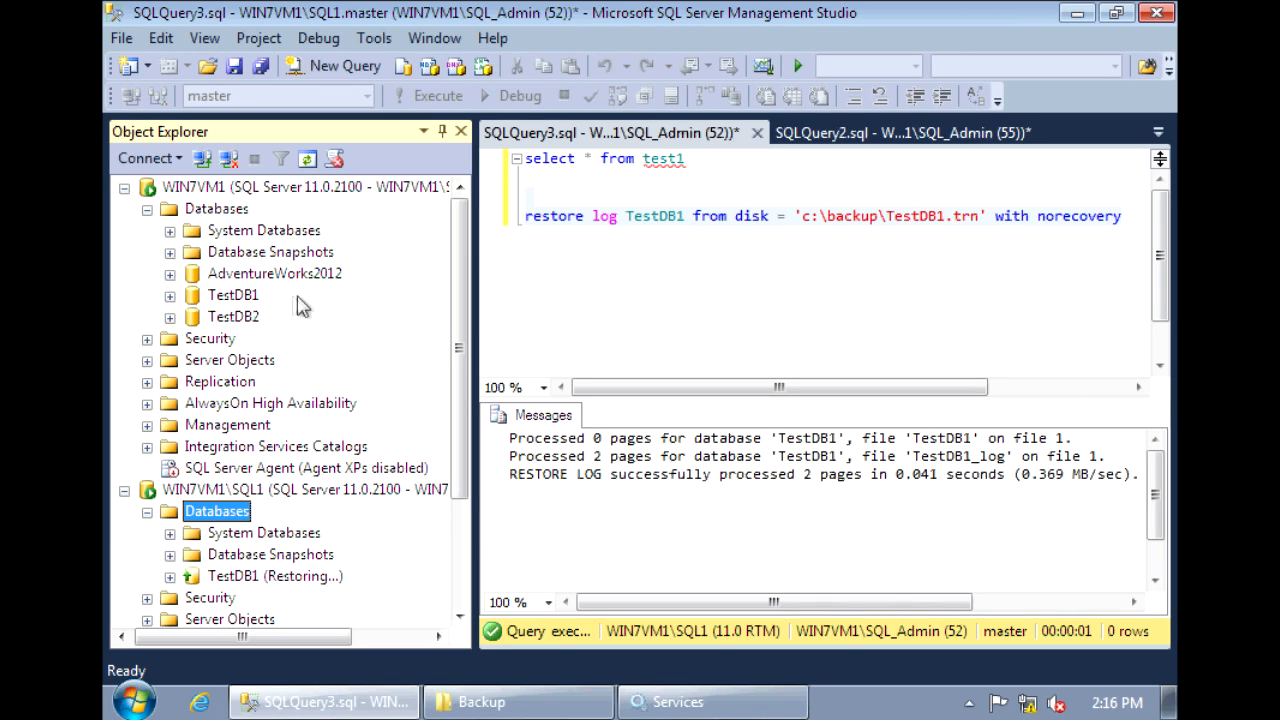
Open TestDB1's Mirroring properties from Tasks and launch the Configure Security wizard
left_click(237, 296)
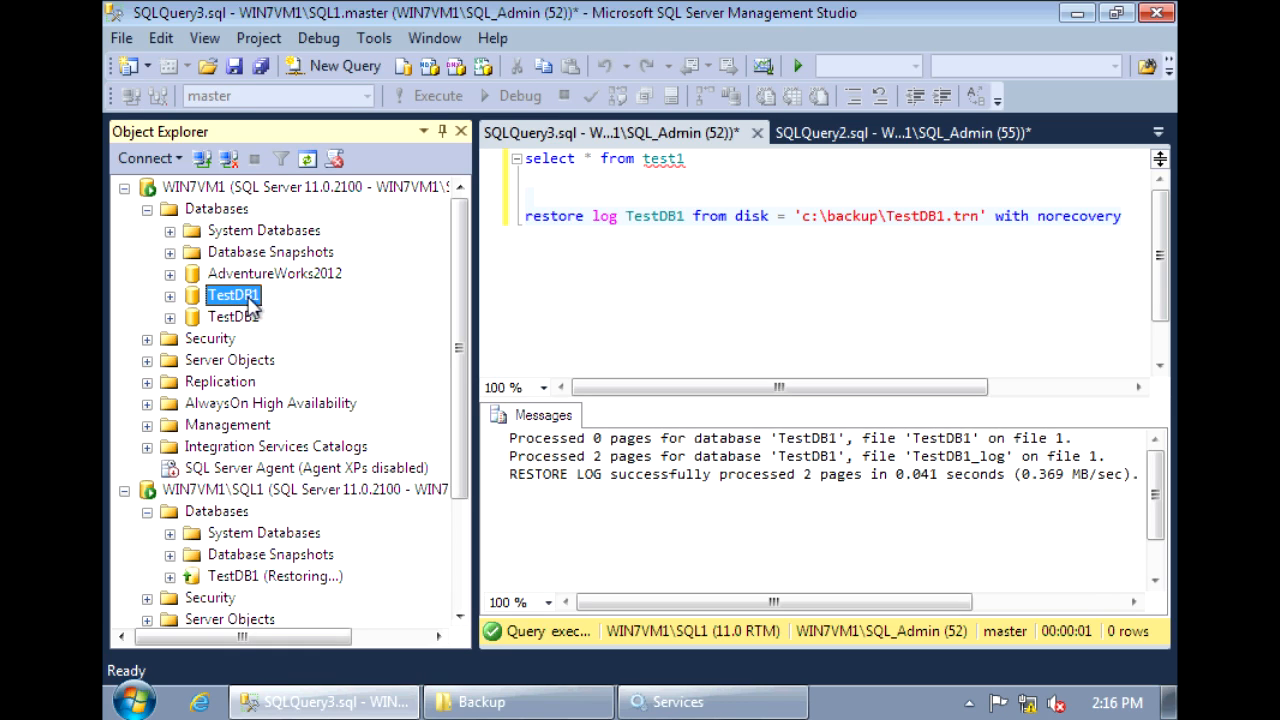
right_click(252, 305)
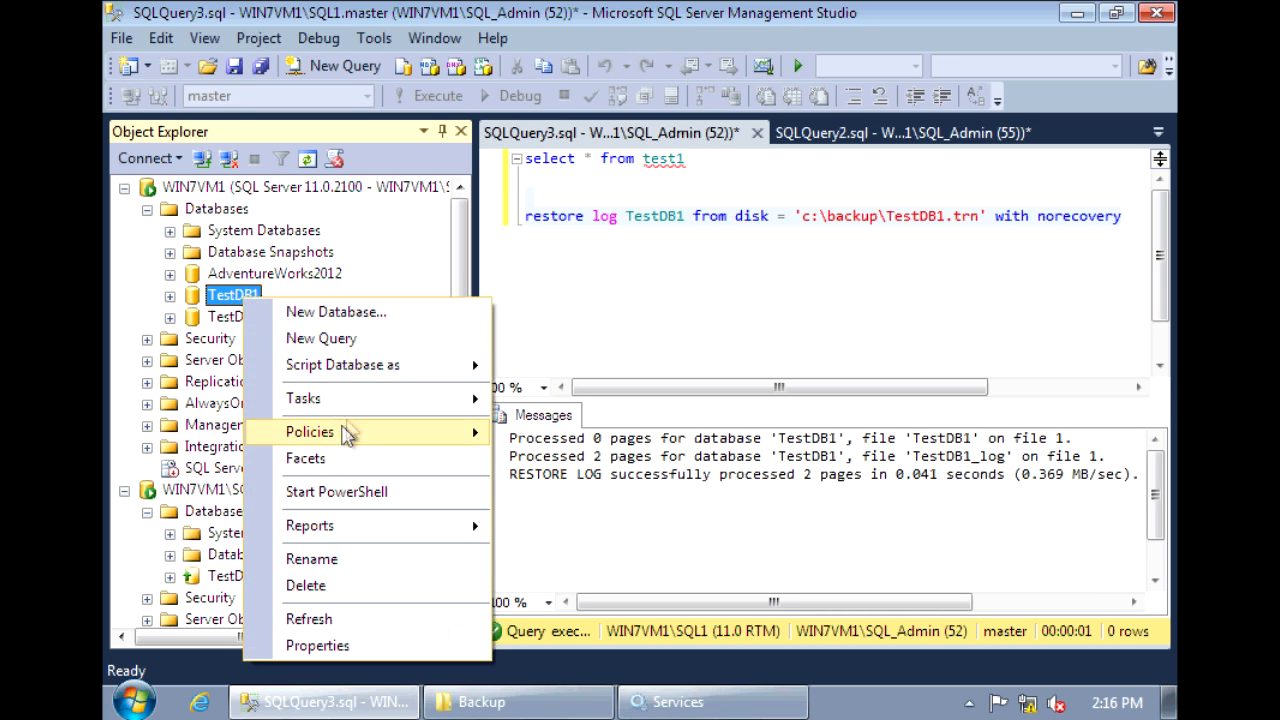
mouse_move(303, 398)
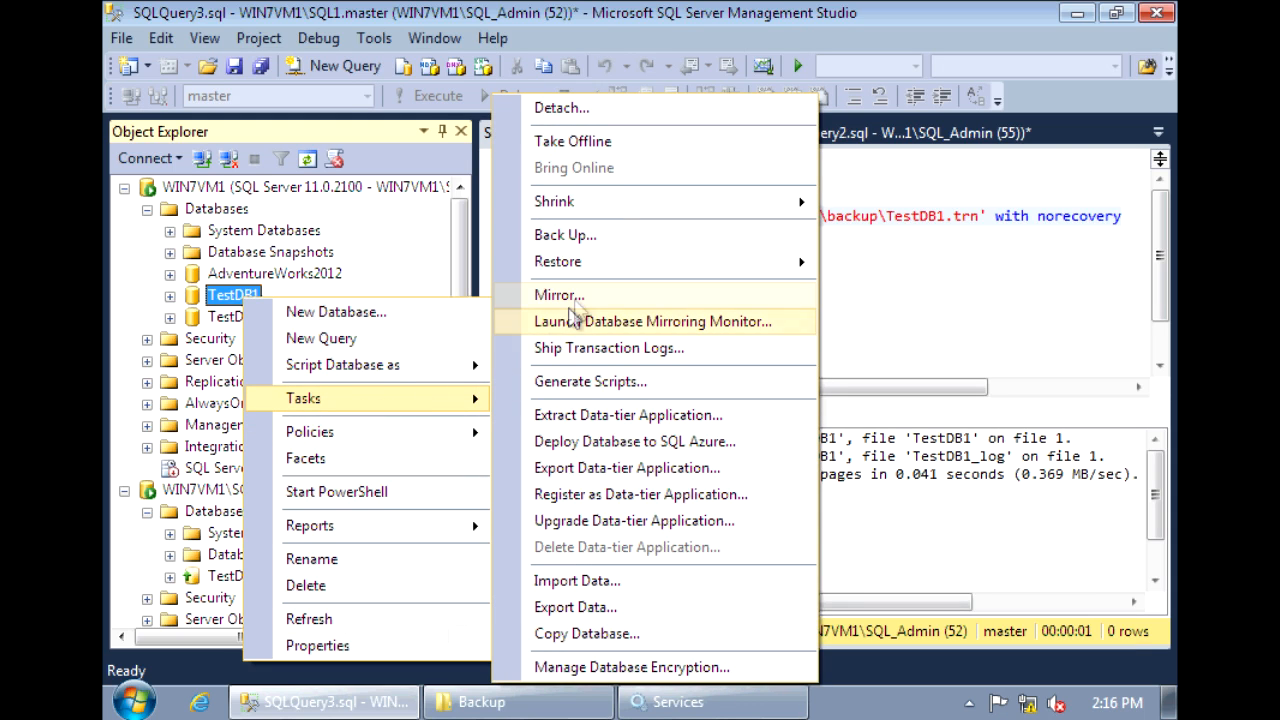
left_click(580, 300)
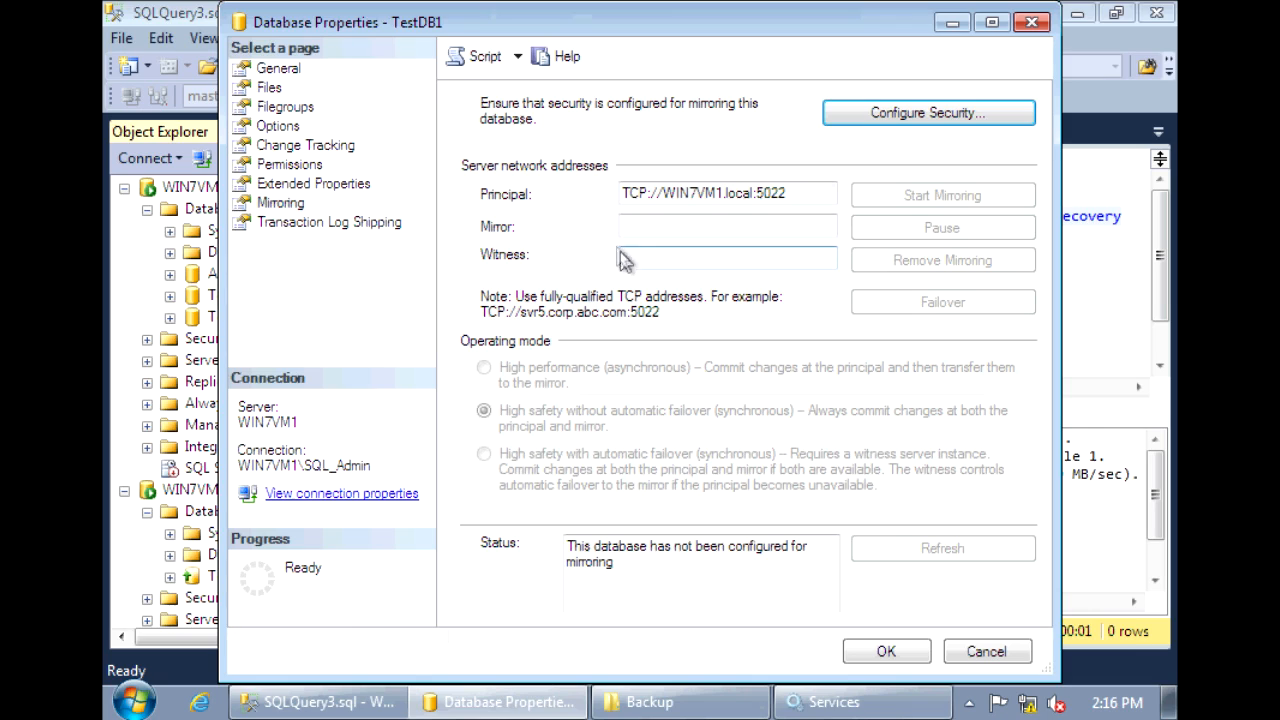
left_click(913, 120)
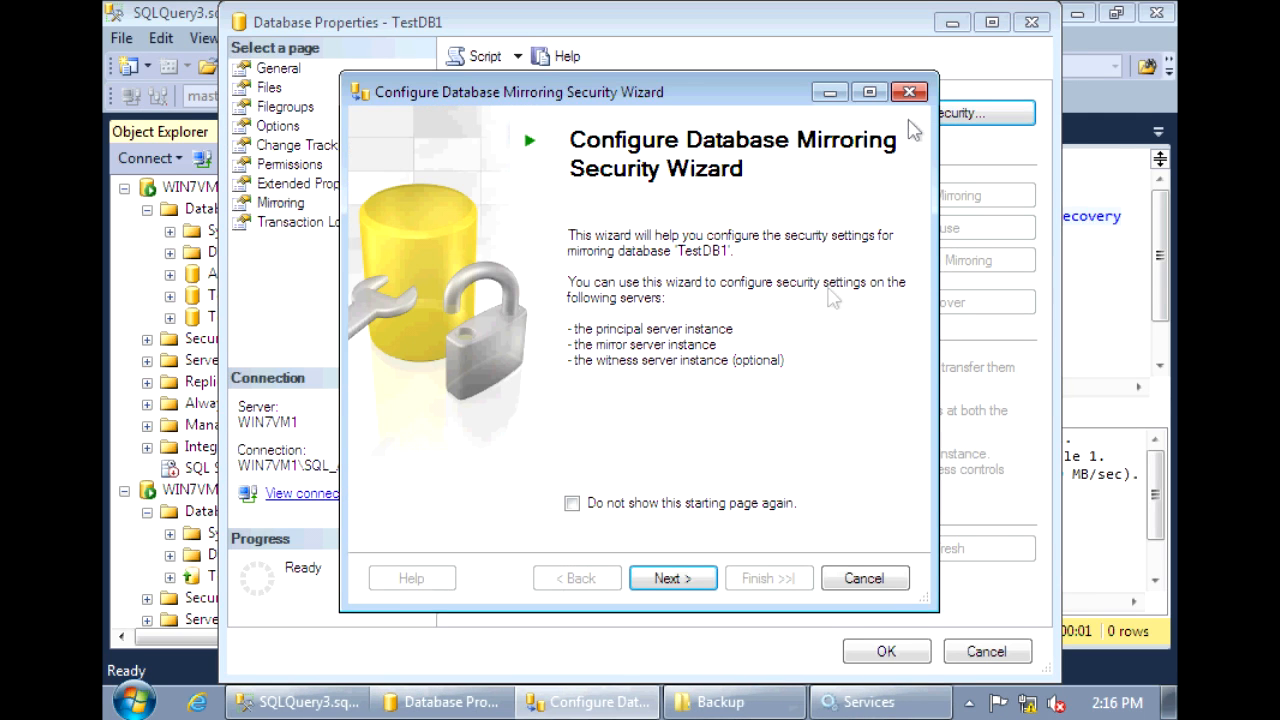
Advance the security wizard with a witness included and all three server instances, reaching the principal endpoint on port 5022
left_click(672, 578)
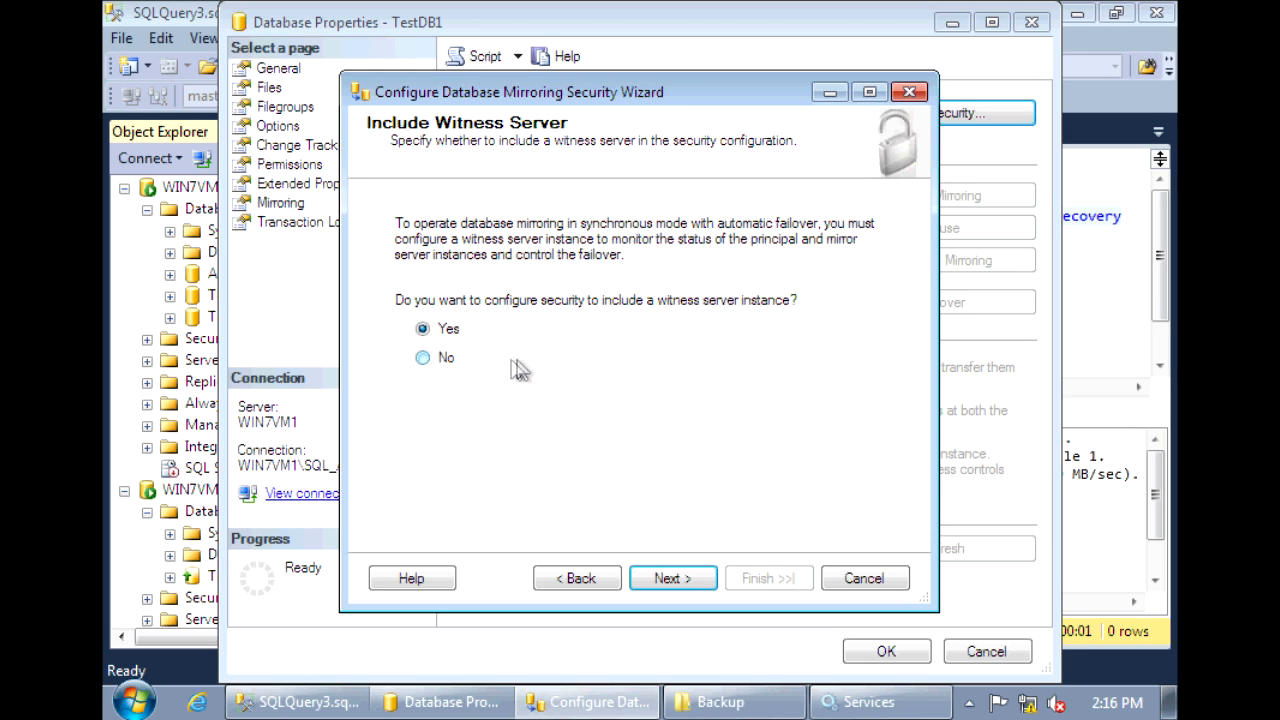
left_click(690, 579)
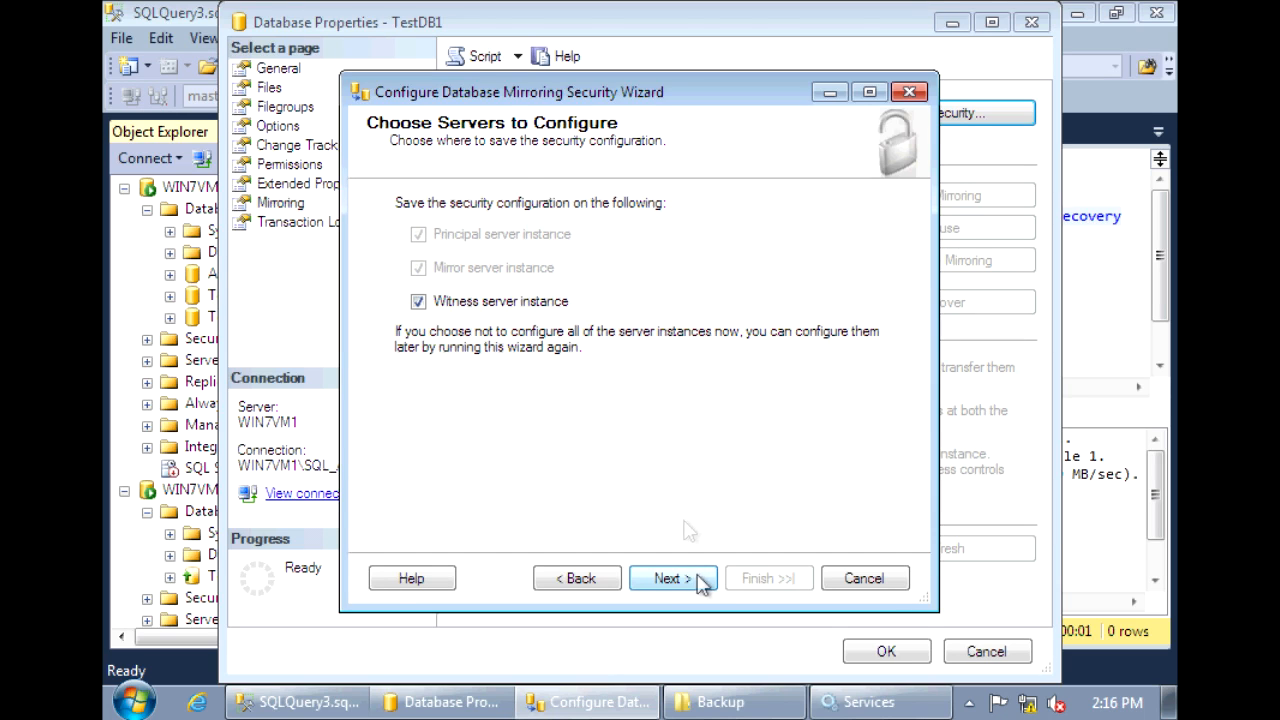
left_click(690, 579)
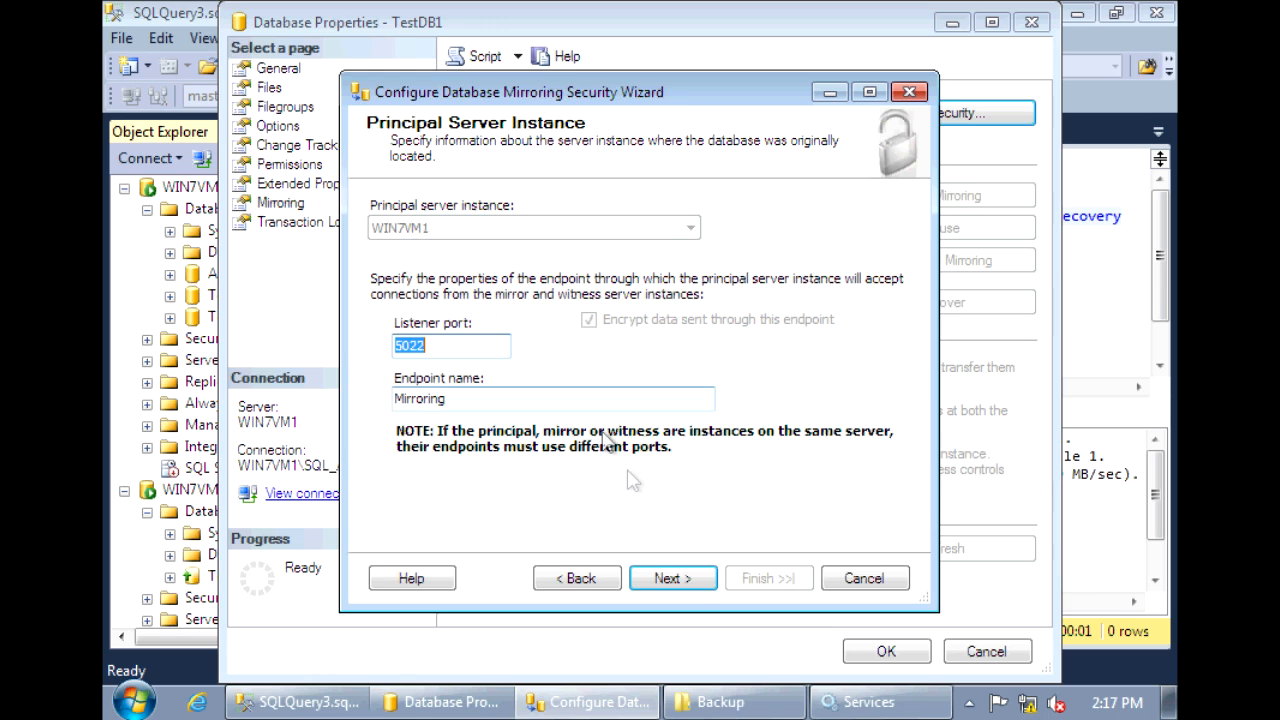
Accept the principal endpoint on 5022 and connect WIN7VM1\SQL1 as the mirror instance
left_click(672, 578)
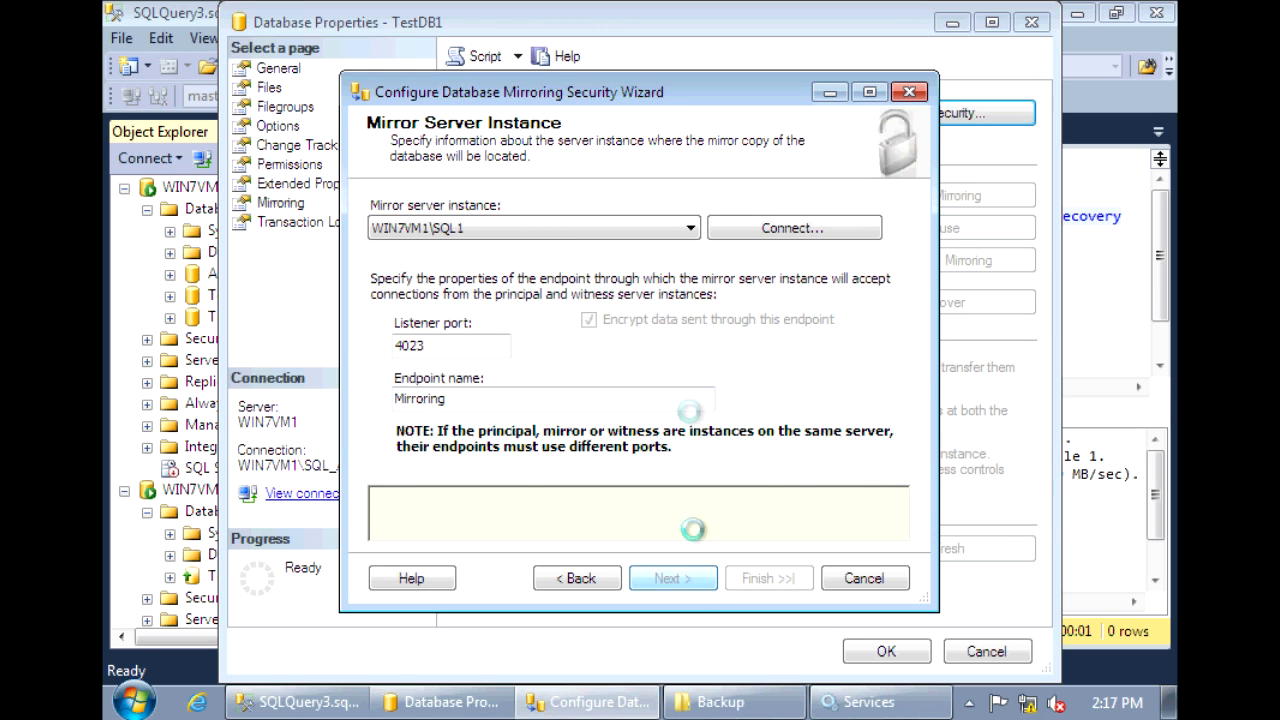
left_click(733, 232)
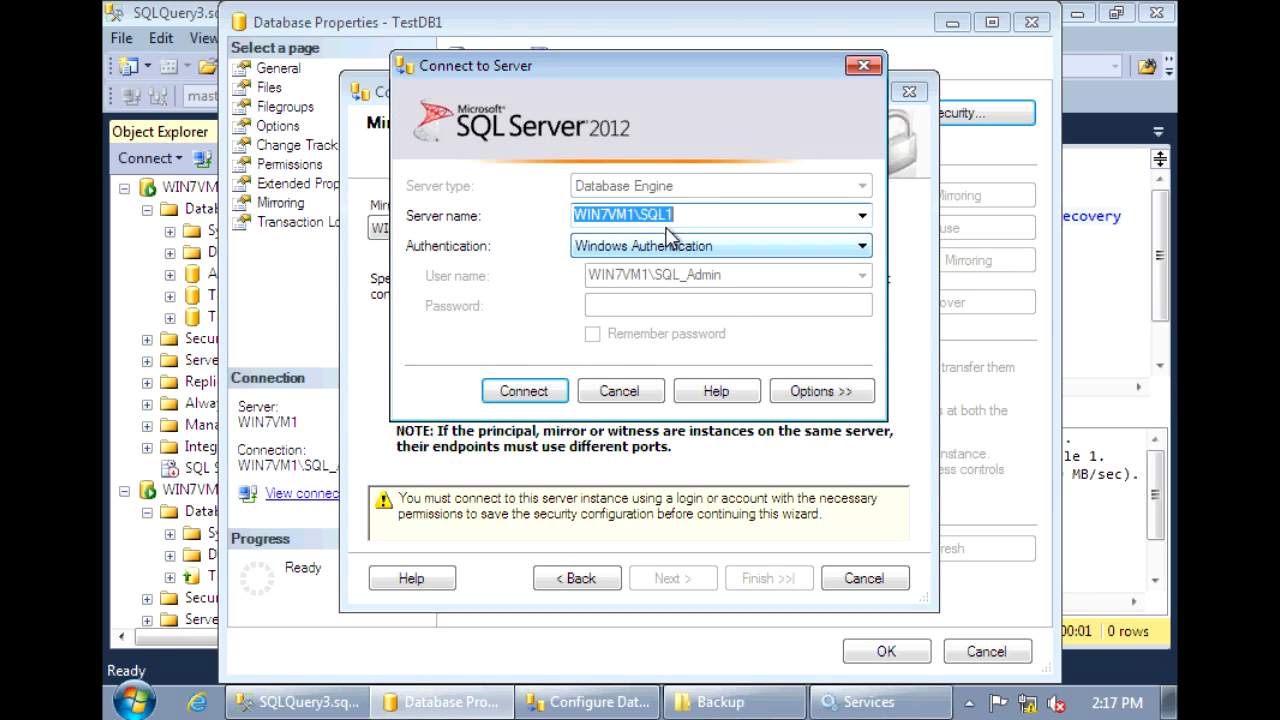
left_click(524, 391)
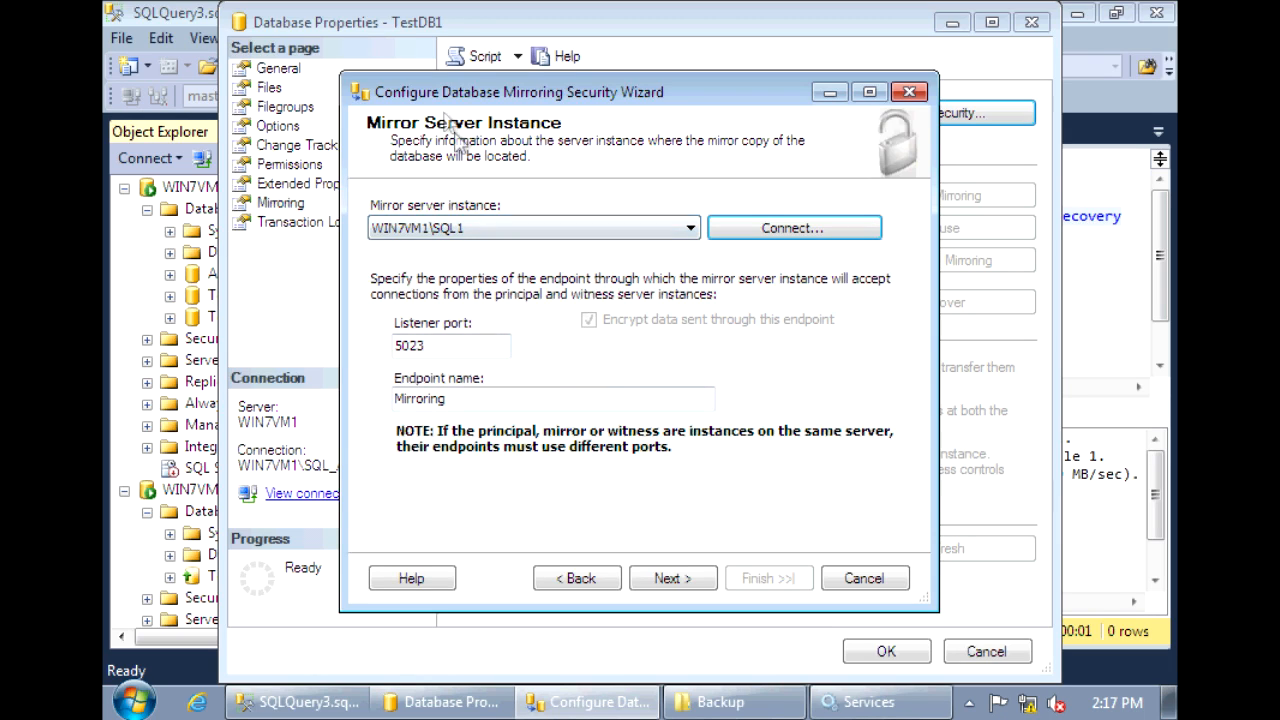
left_click(673, 578)
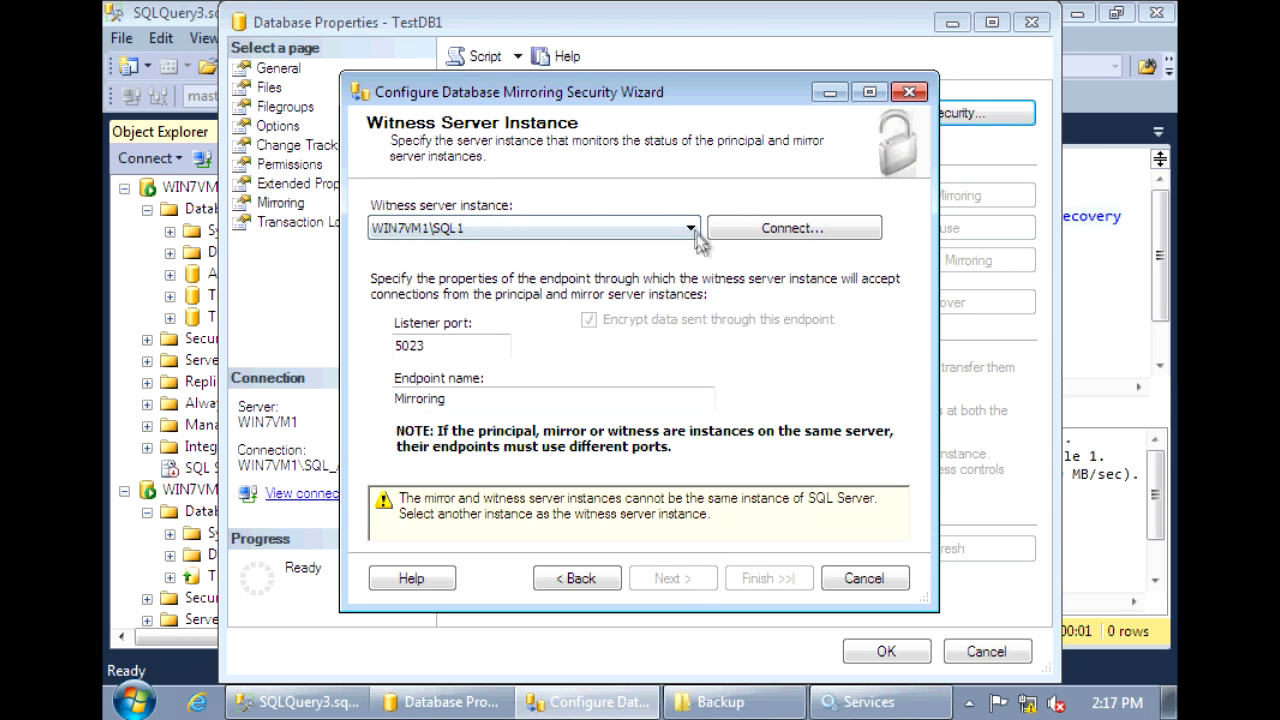
Connect WIN7VM1\SQL2 as the witness server instance
left_click(792, 228)
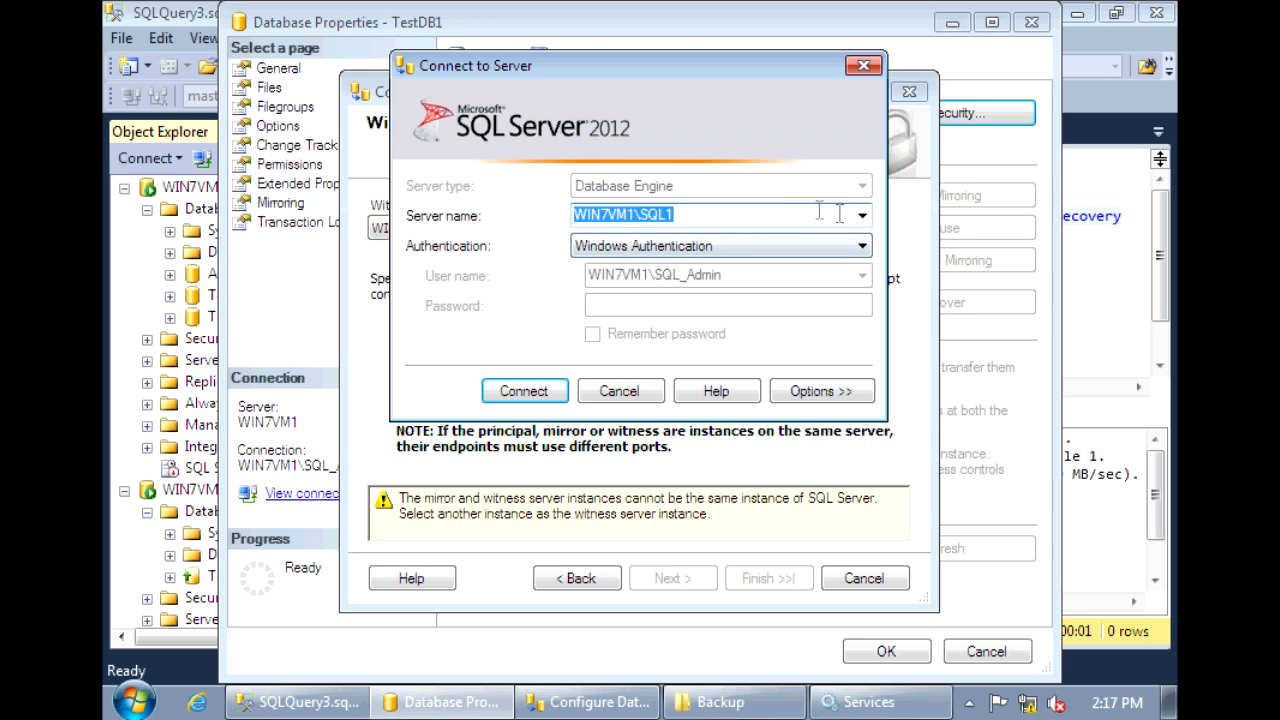
left_click(862, 215)
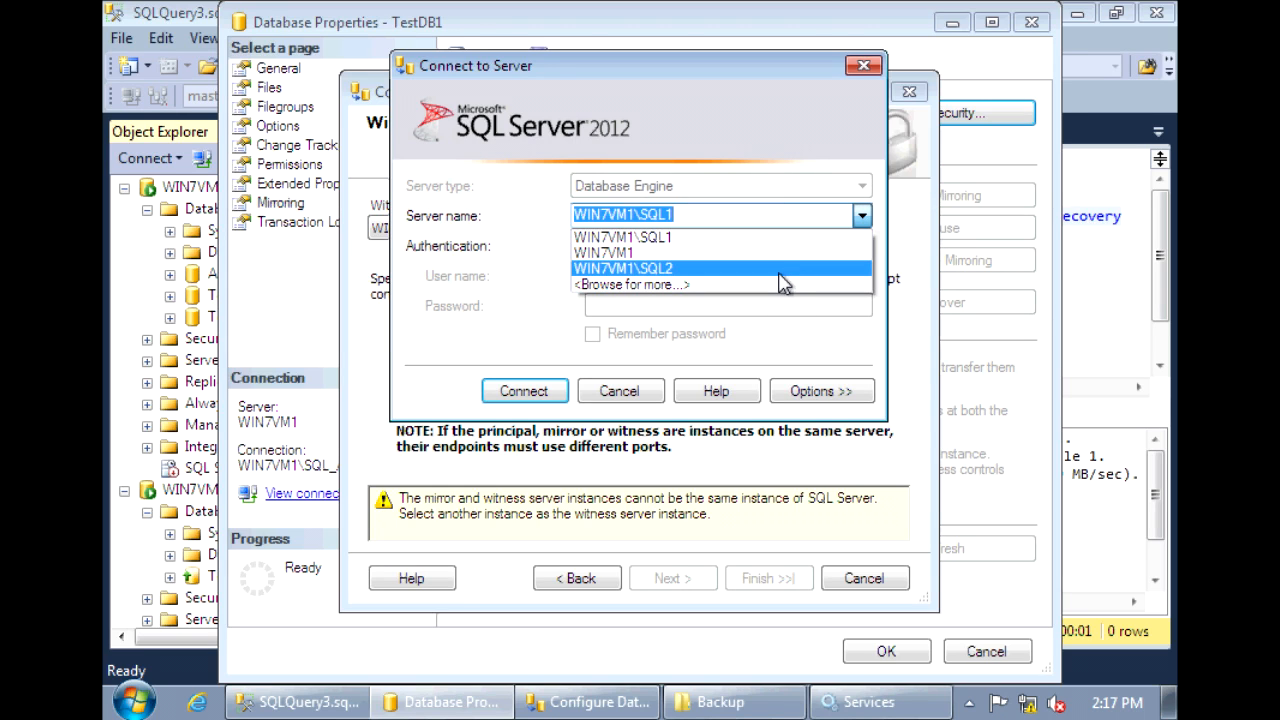
left_click(700, 268)
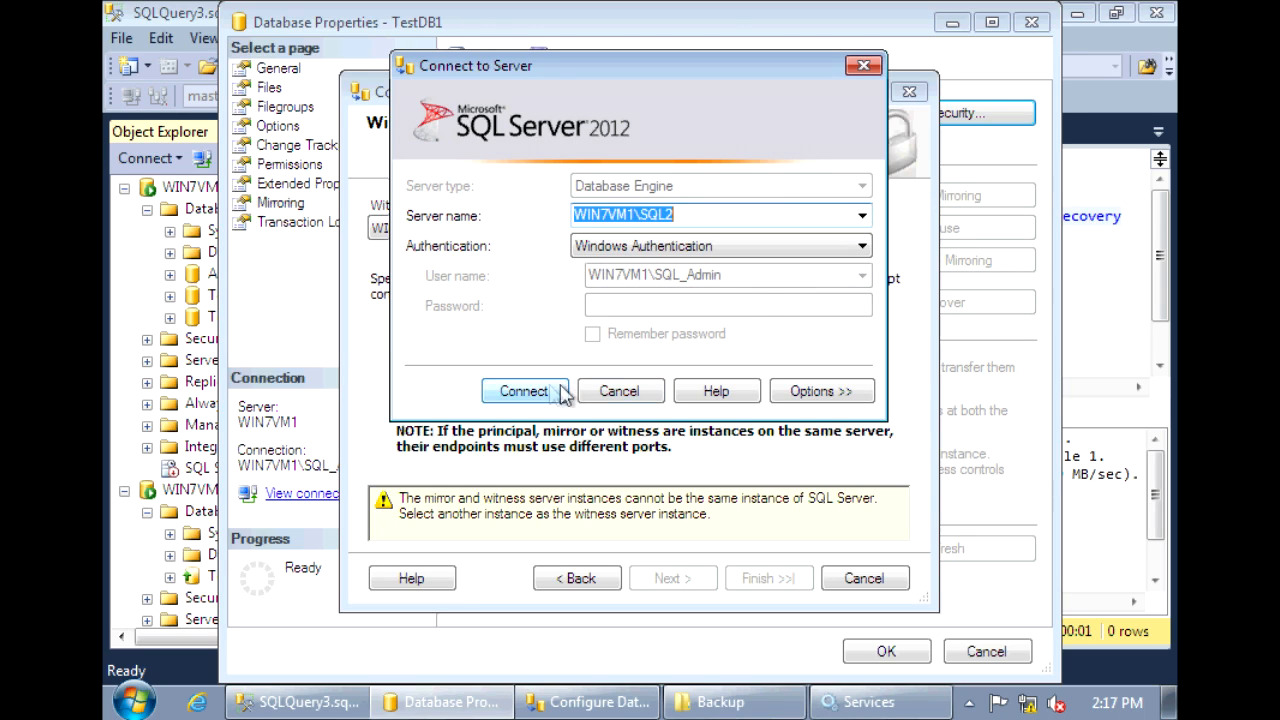
left_click(524, 391)
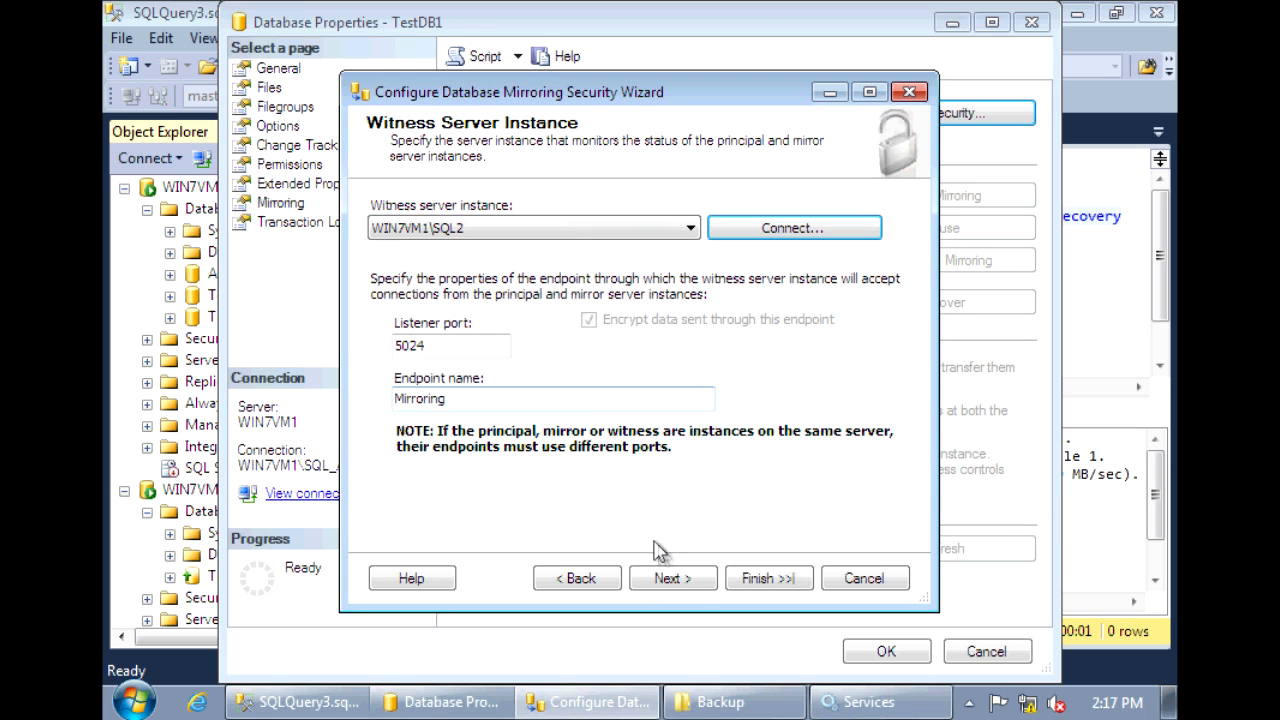
Accept the witness endpoint on 5024, leave service accounts blank, and finish creating endpoints on all three instances
left_click(672, 578)
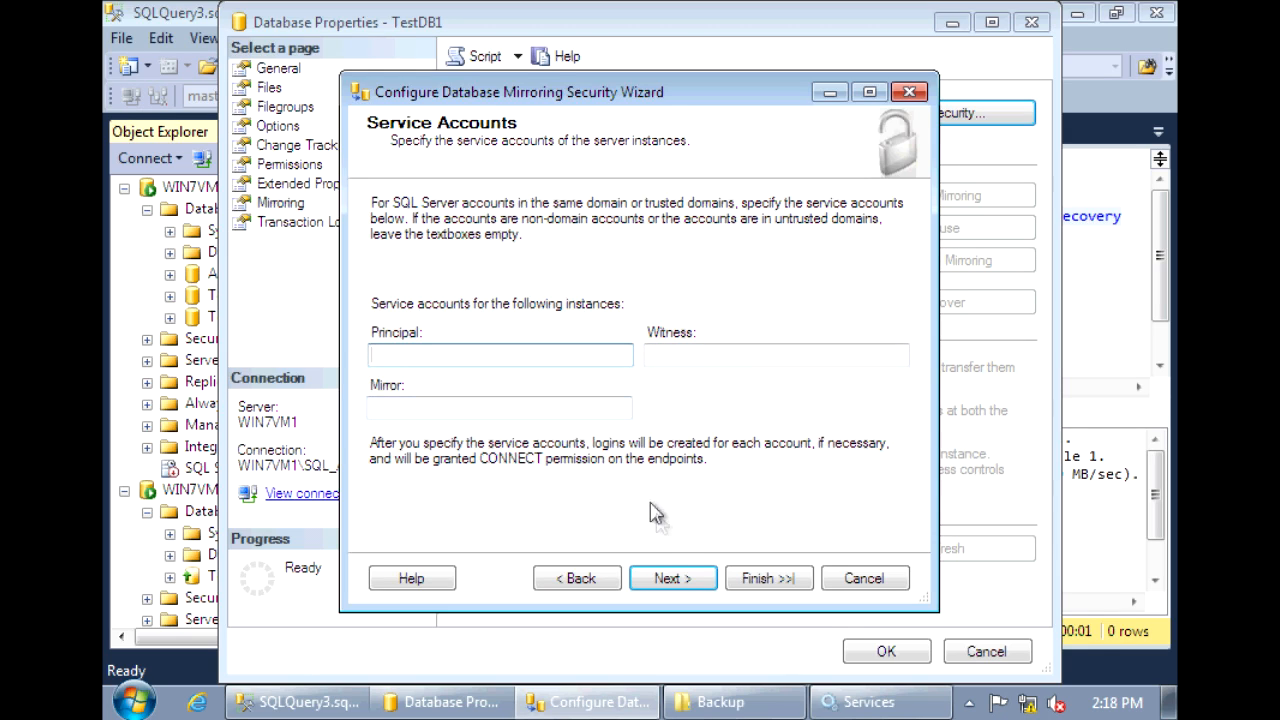
left_click(610, 408)
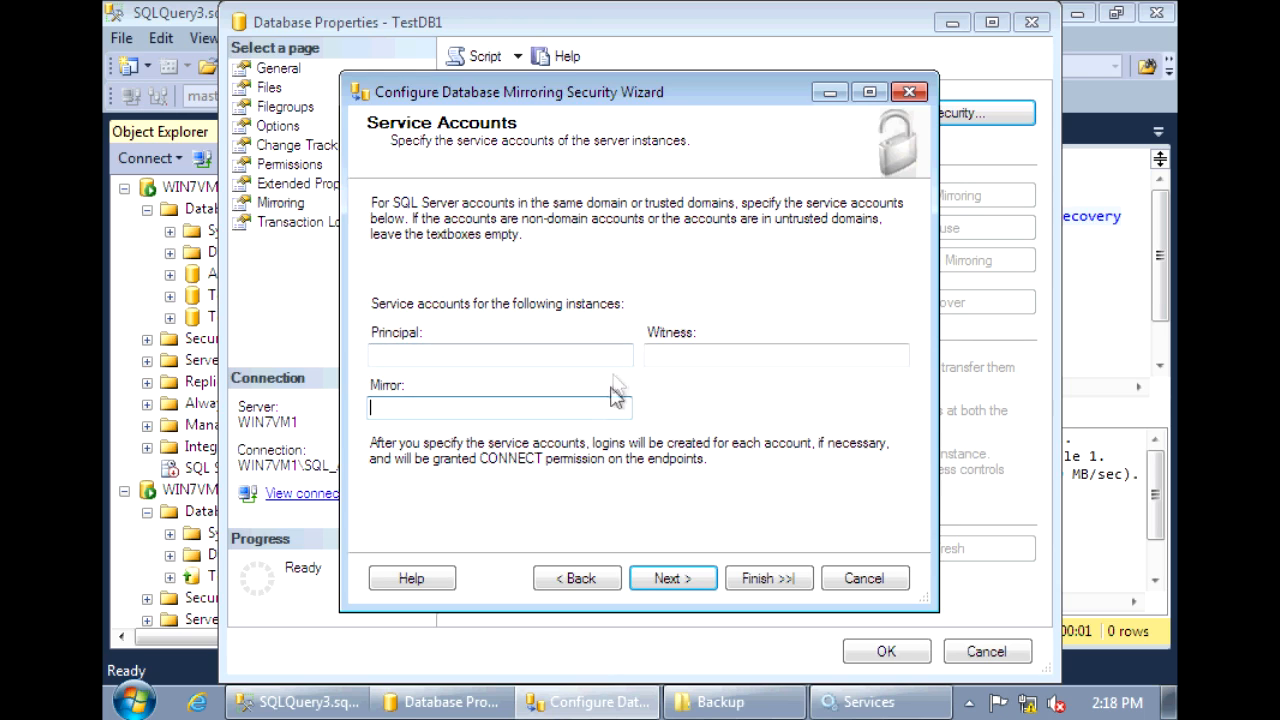
left_click(672, 578)
left_click(768, 578)
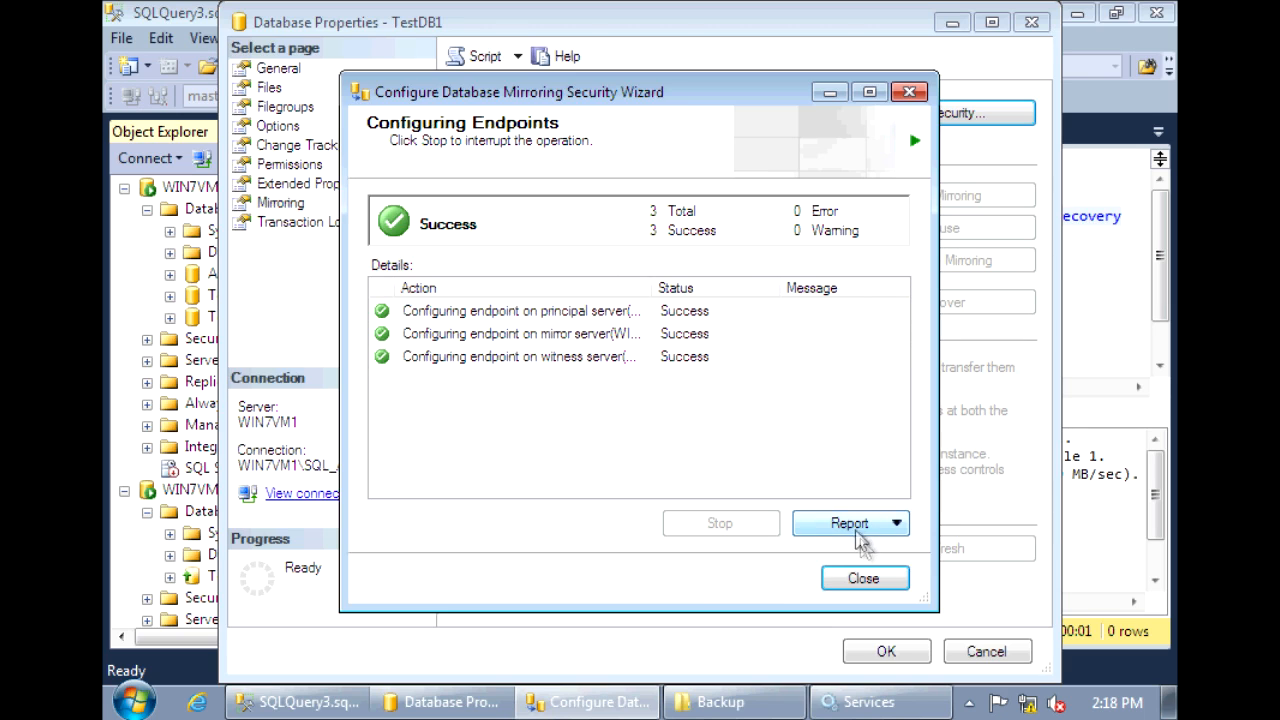
left_click(864, 578)
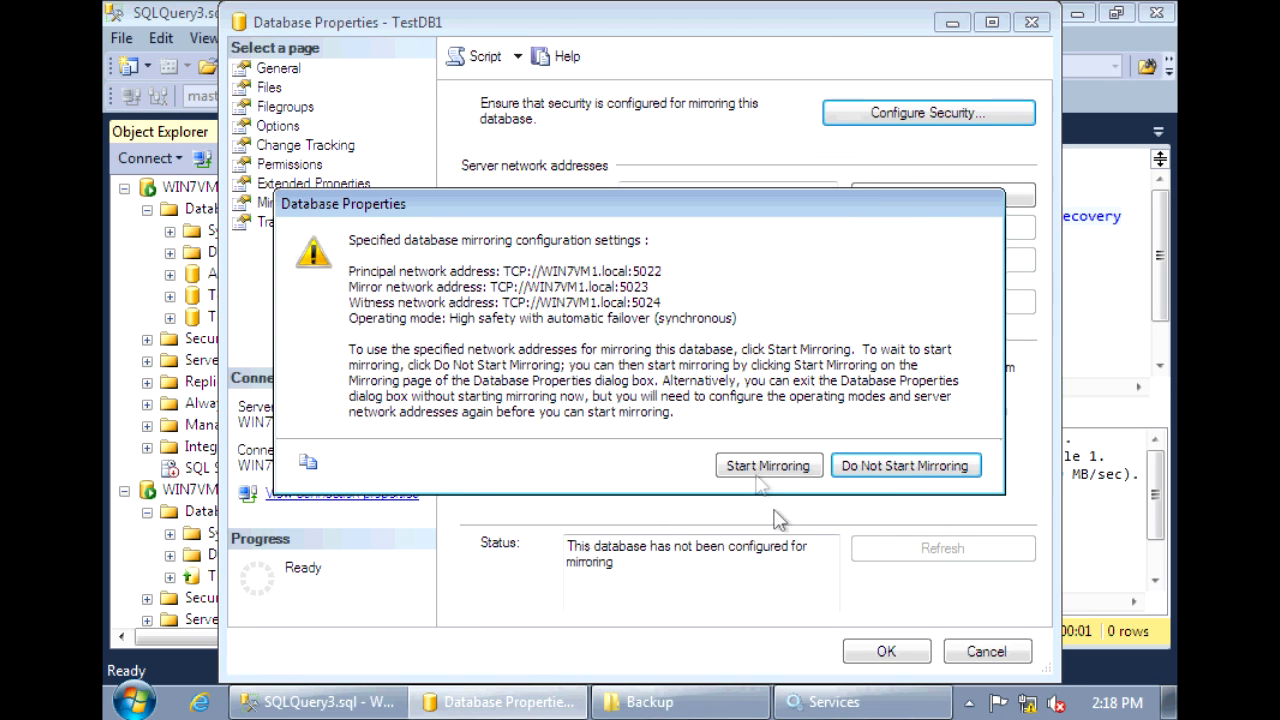
Start mirroring with the configured addresses and close Database Properties once TestDB1 shows Principal, Synchronized
left_click(768, 466)
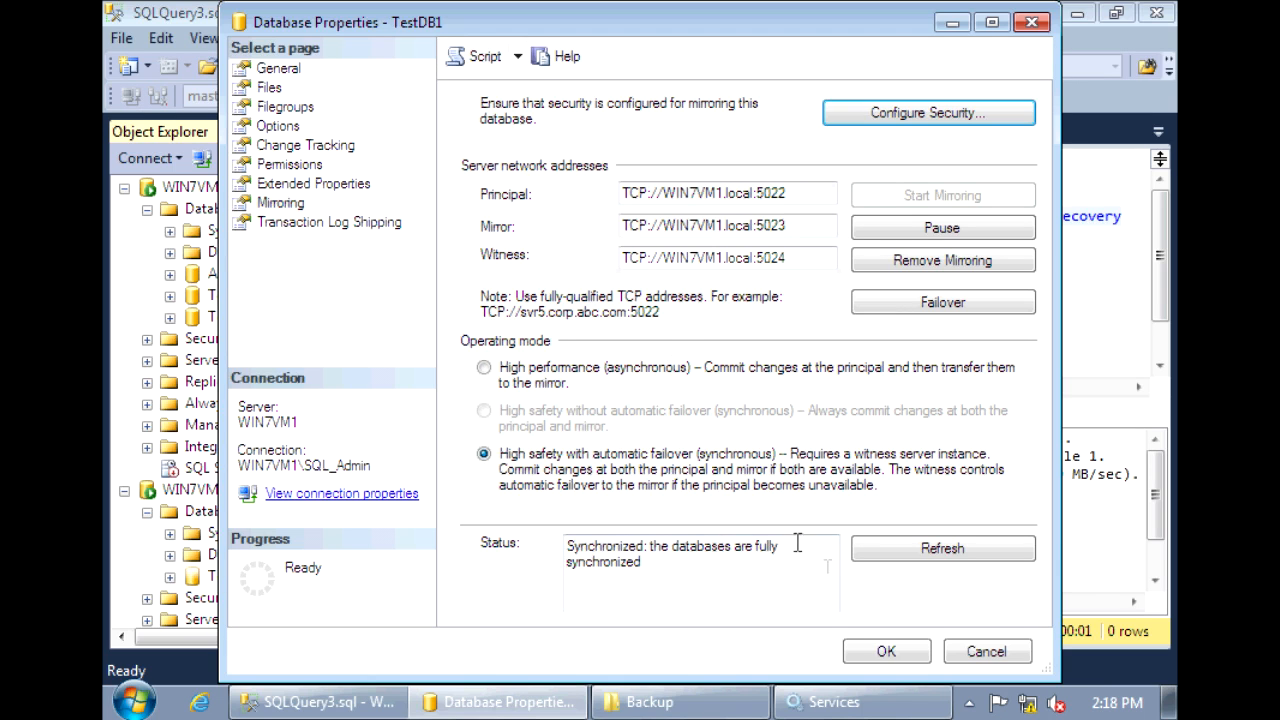
left_click(886, 651)
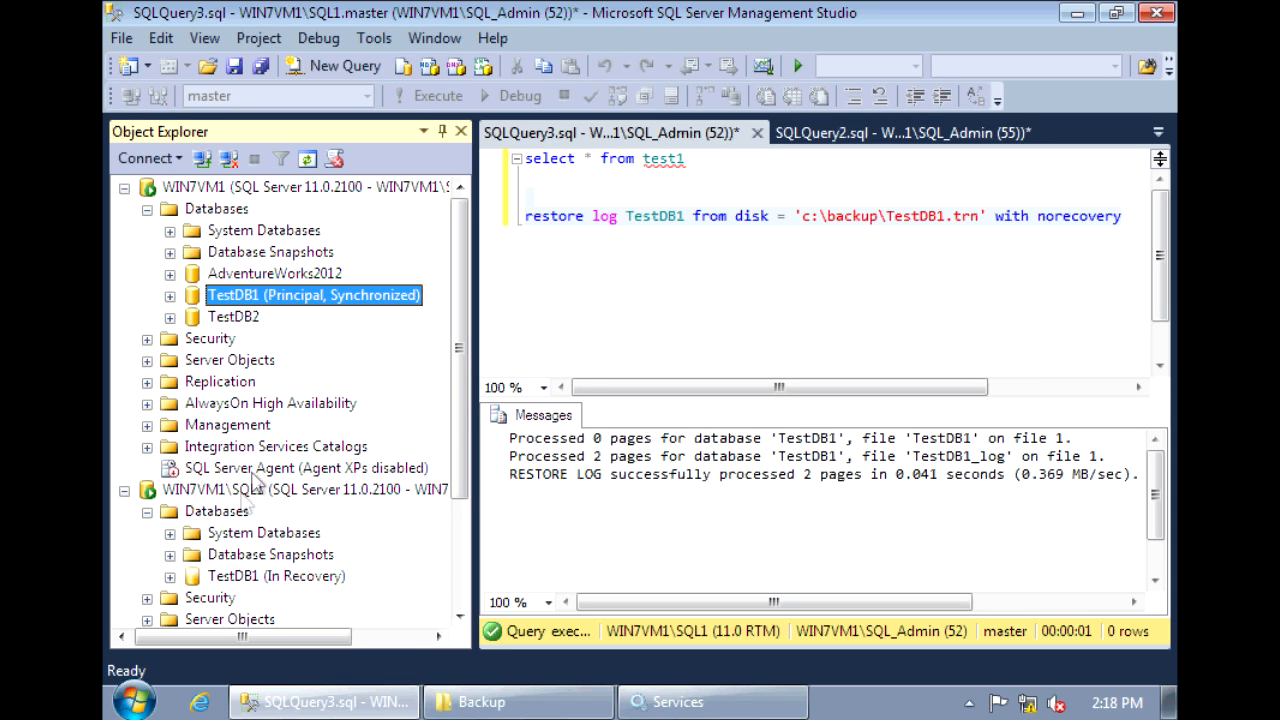
Refresh Databases under WIN7VM1\SQL1 so TestDB1 shows Mirror, Synchronized / Restoring
left_click(217, 511)
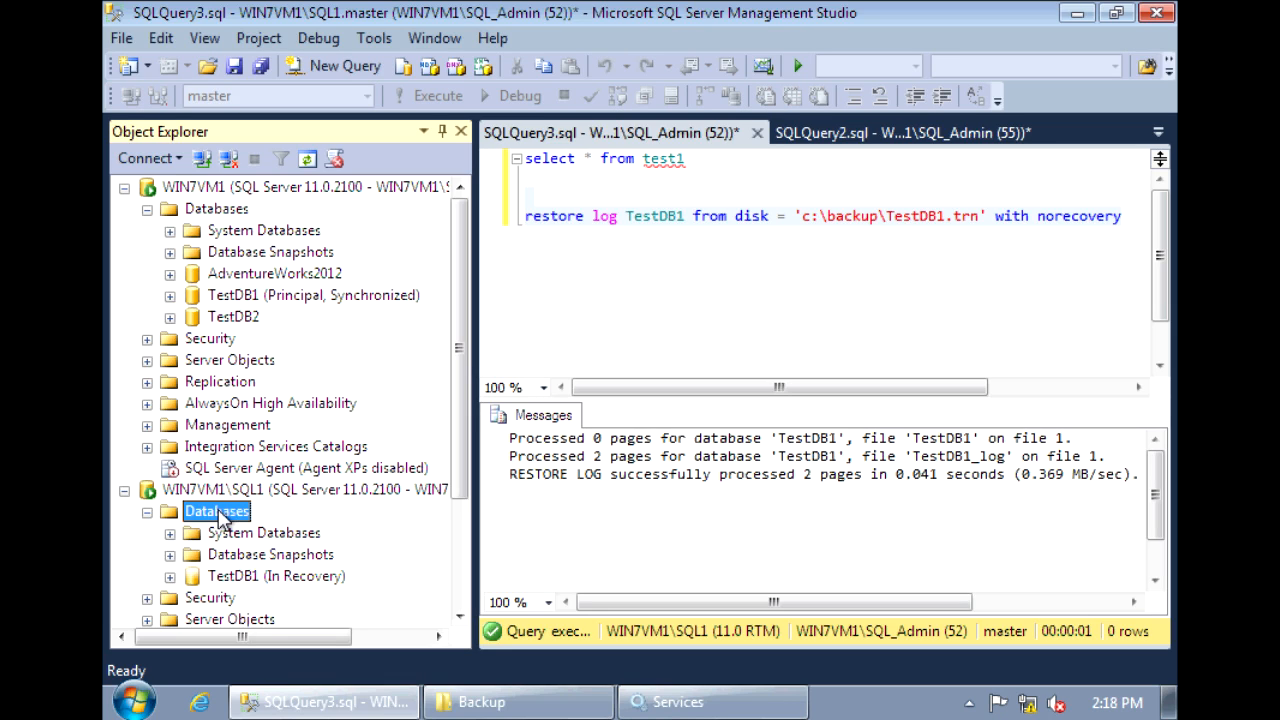
left_click(307, 159)
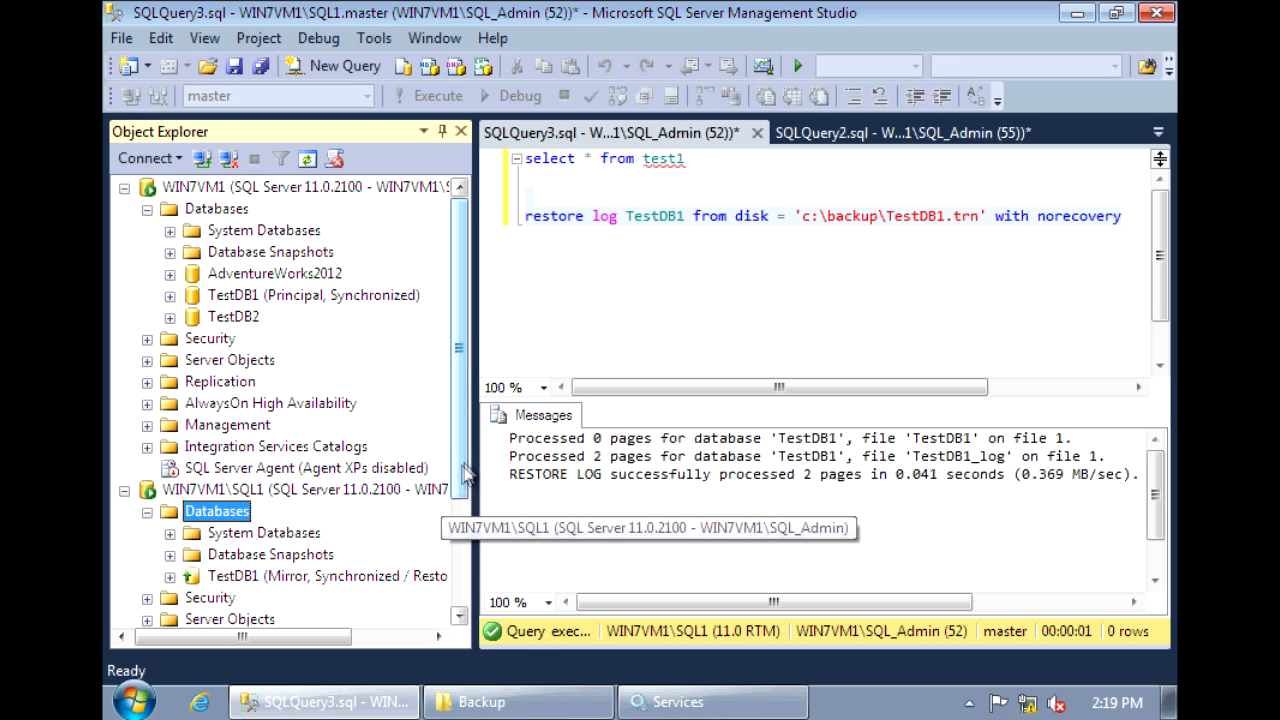
left_click_drag(466, 470, 466, 472)
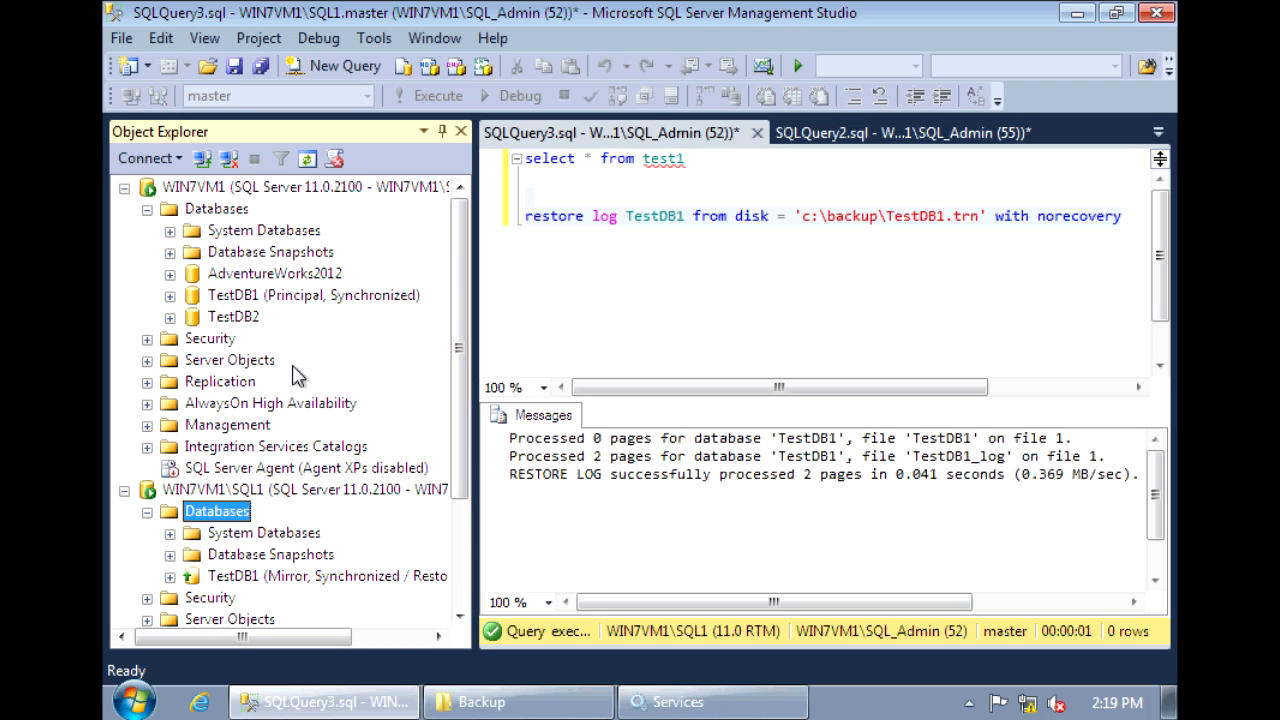
Delete the RESTORE LOG statement from the query editor
left_click(649, 253)
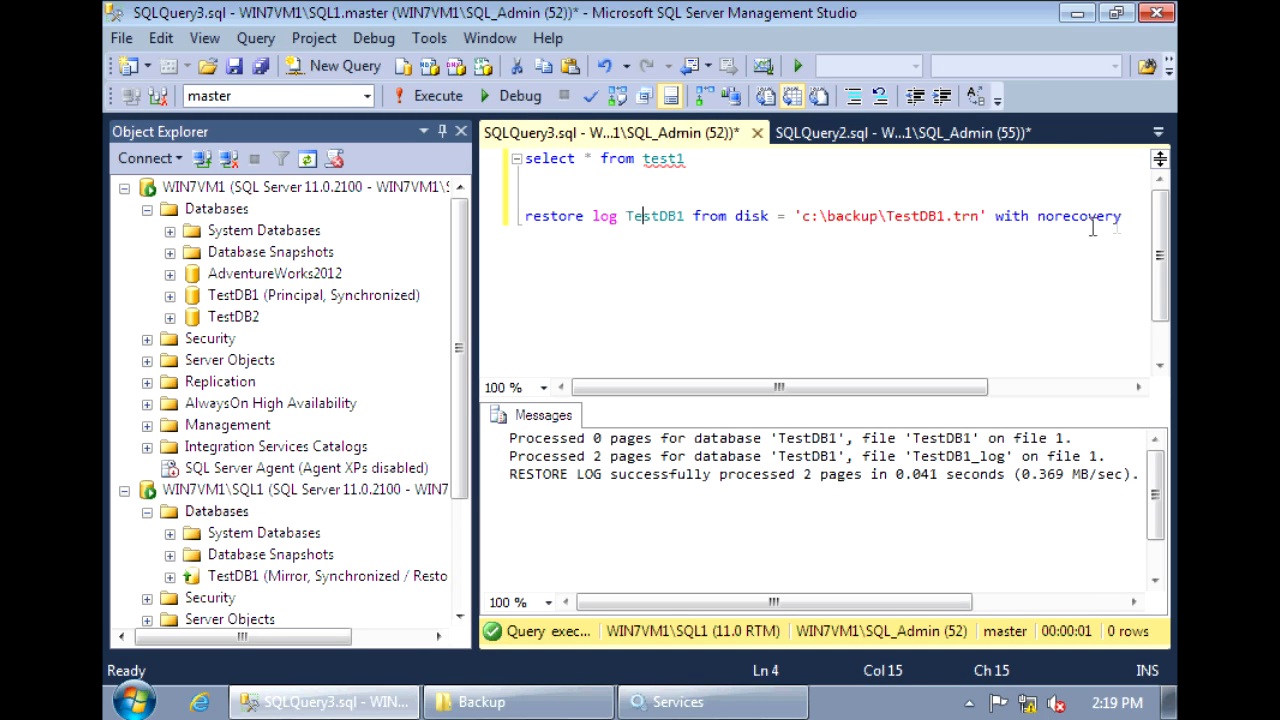
left_click_drag(1124, 218, 521, 247)
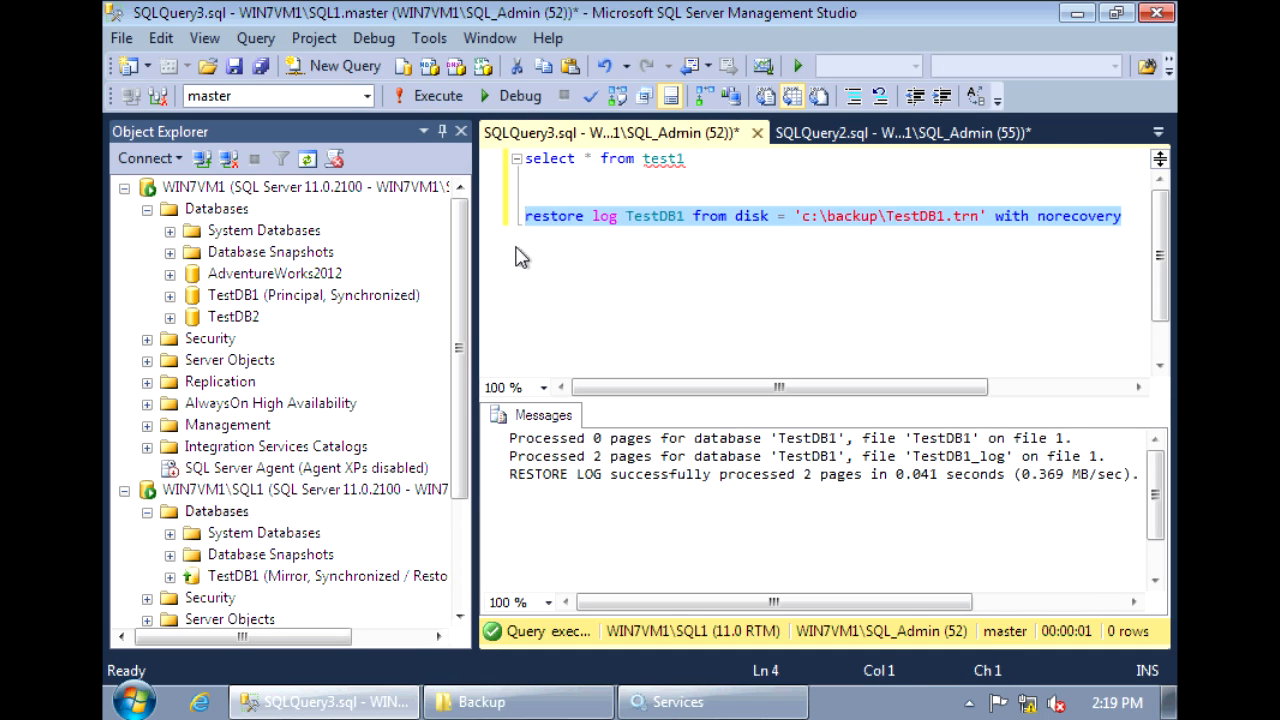
key("Delete")
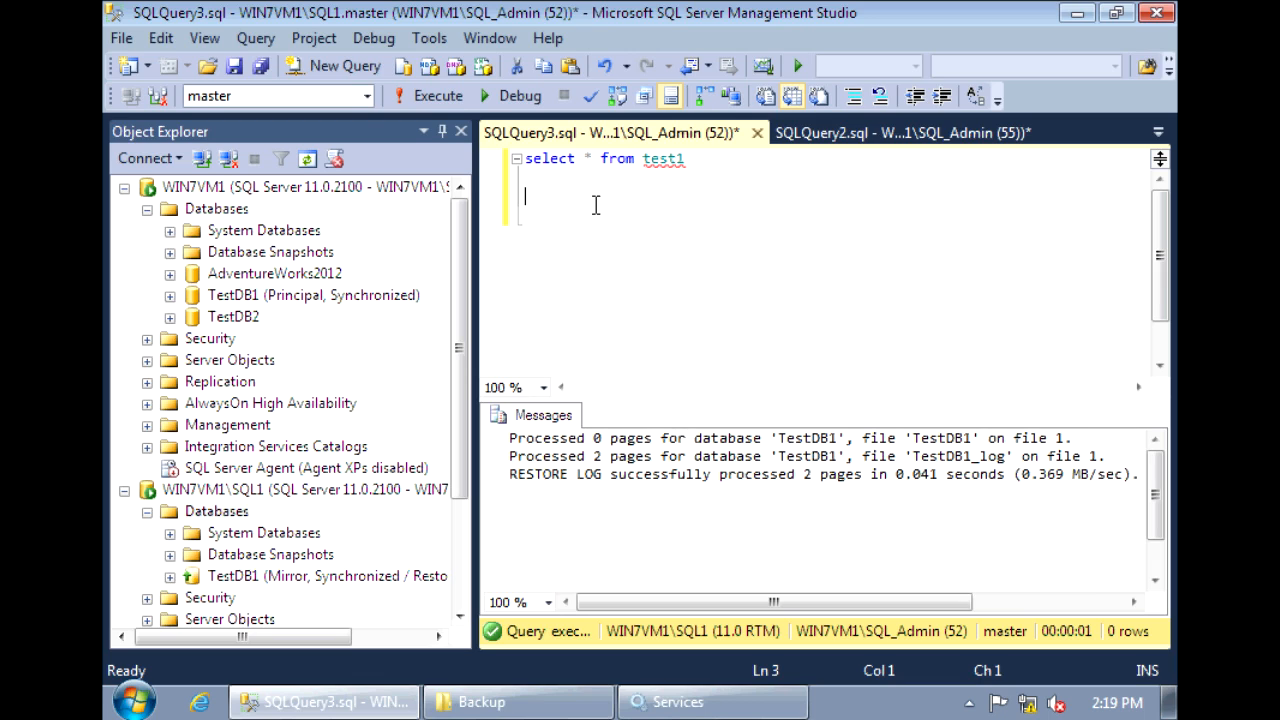
Expand TestDB1's Tables to show dbo.test1 and run select * from test1, which errors against master
left_click(170, 295)
left_click(192, 338)
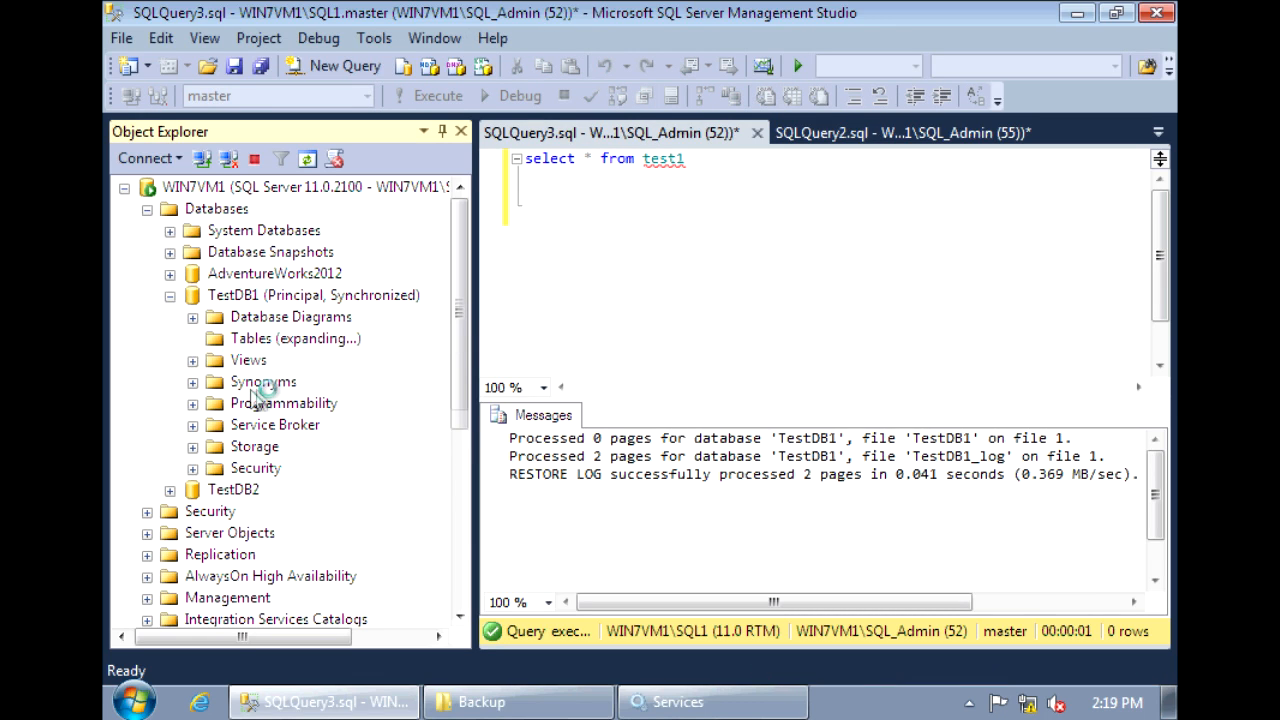
left_click_drag(815, 183, 488, 155)
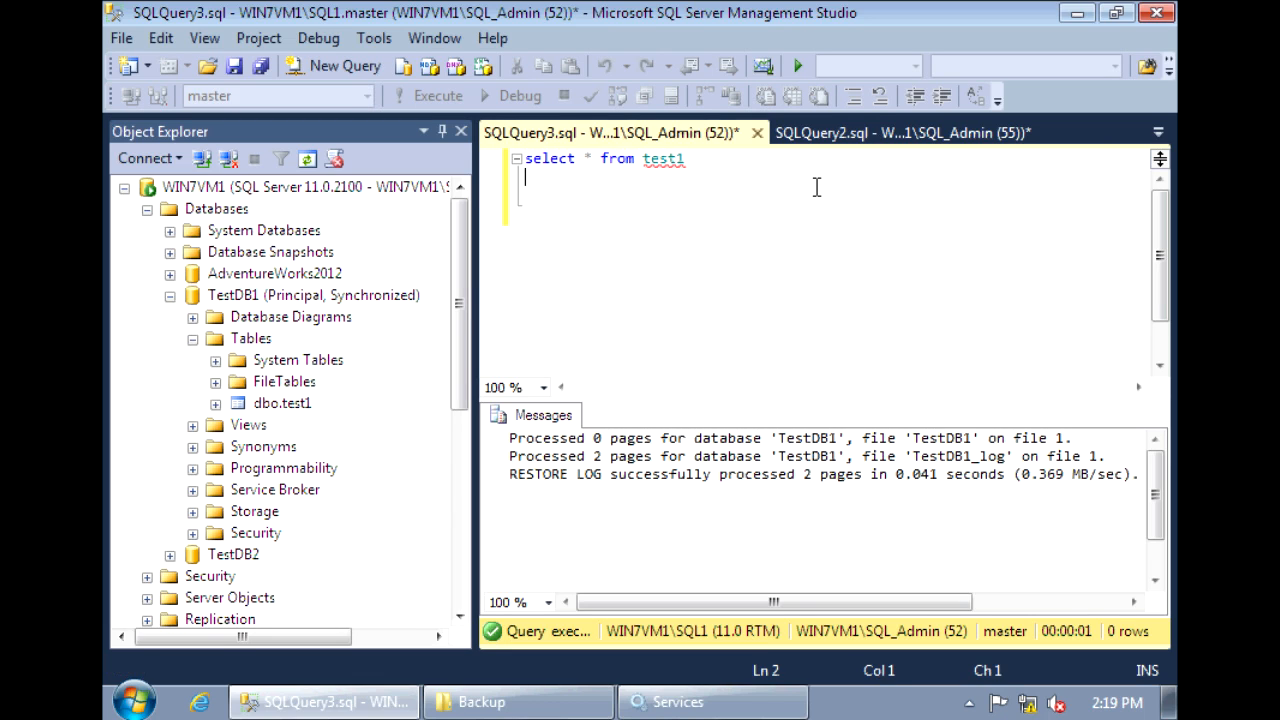
key("F5")
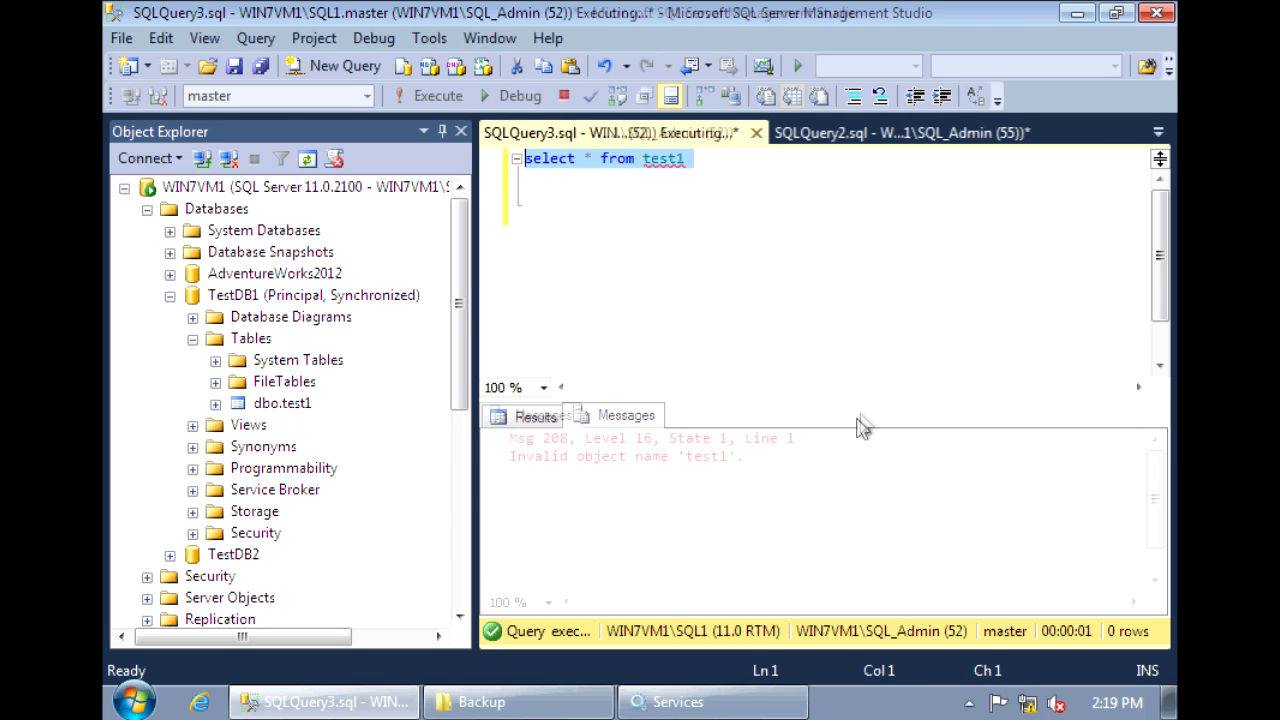
Change the query's connection to the WIN7VM1 server
left_click(366, 96)
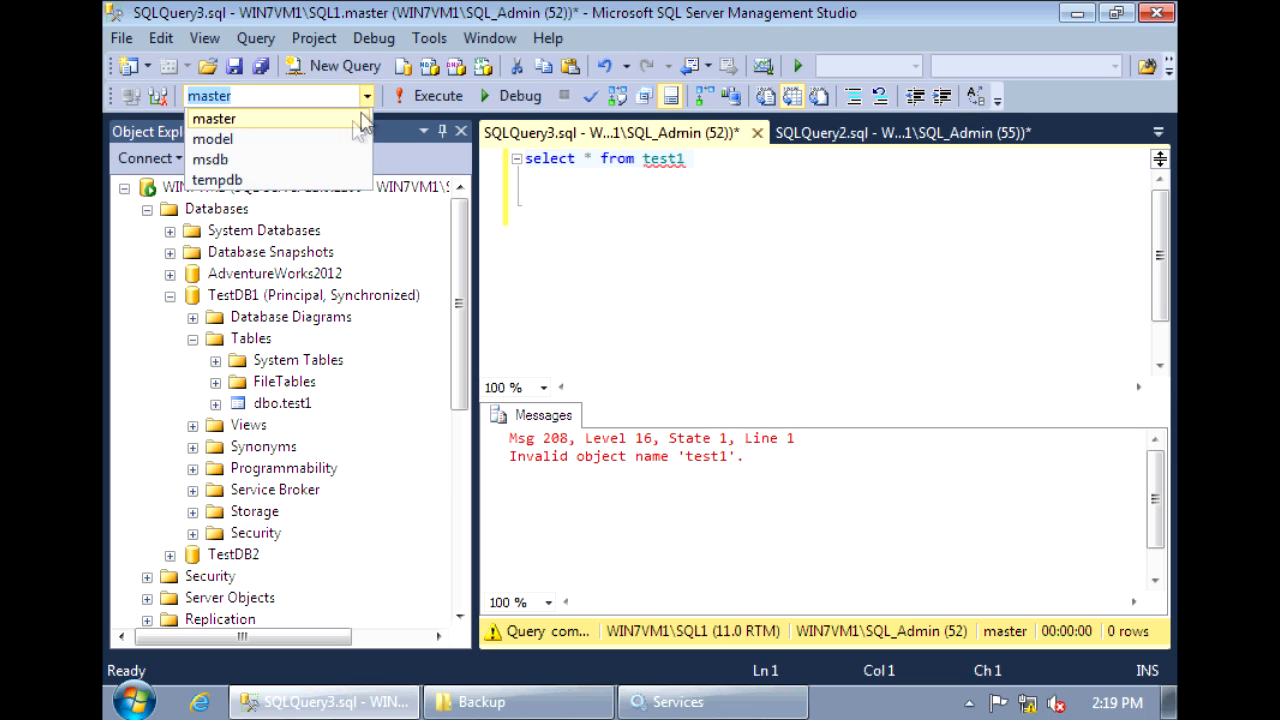
left_click(581, 267)
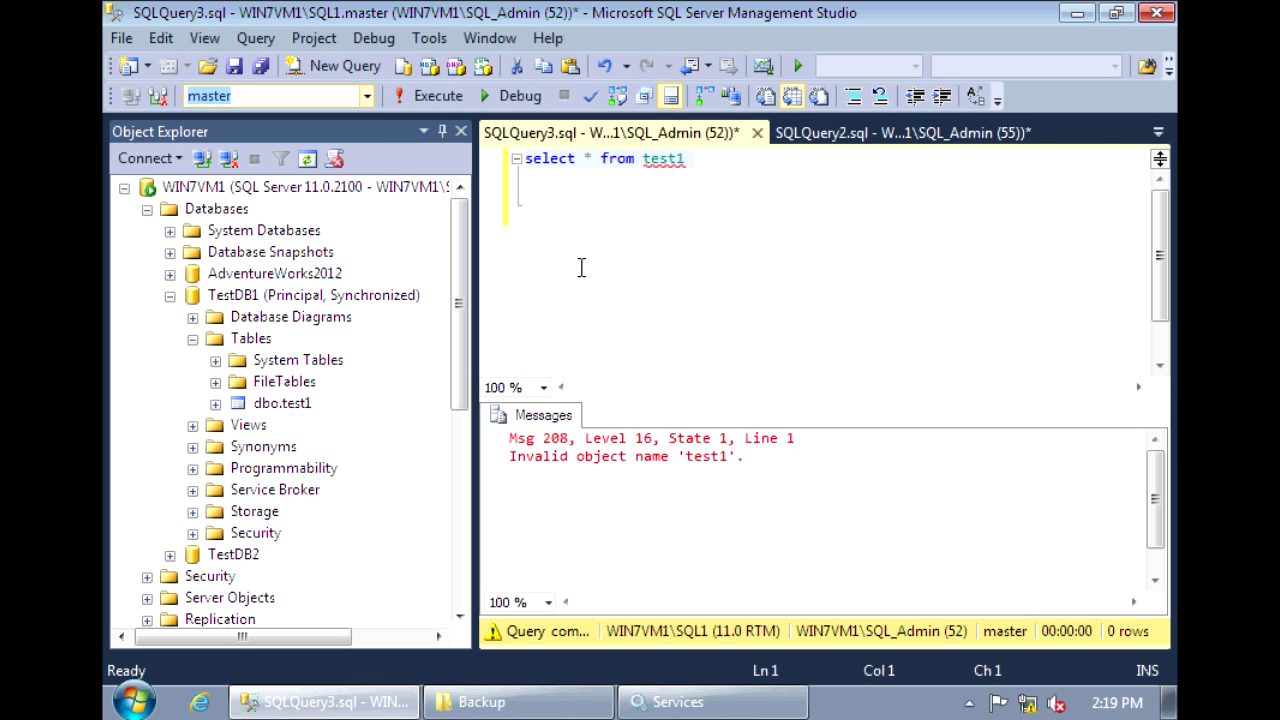
left_click(158, 96)
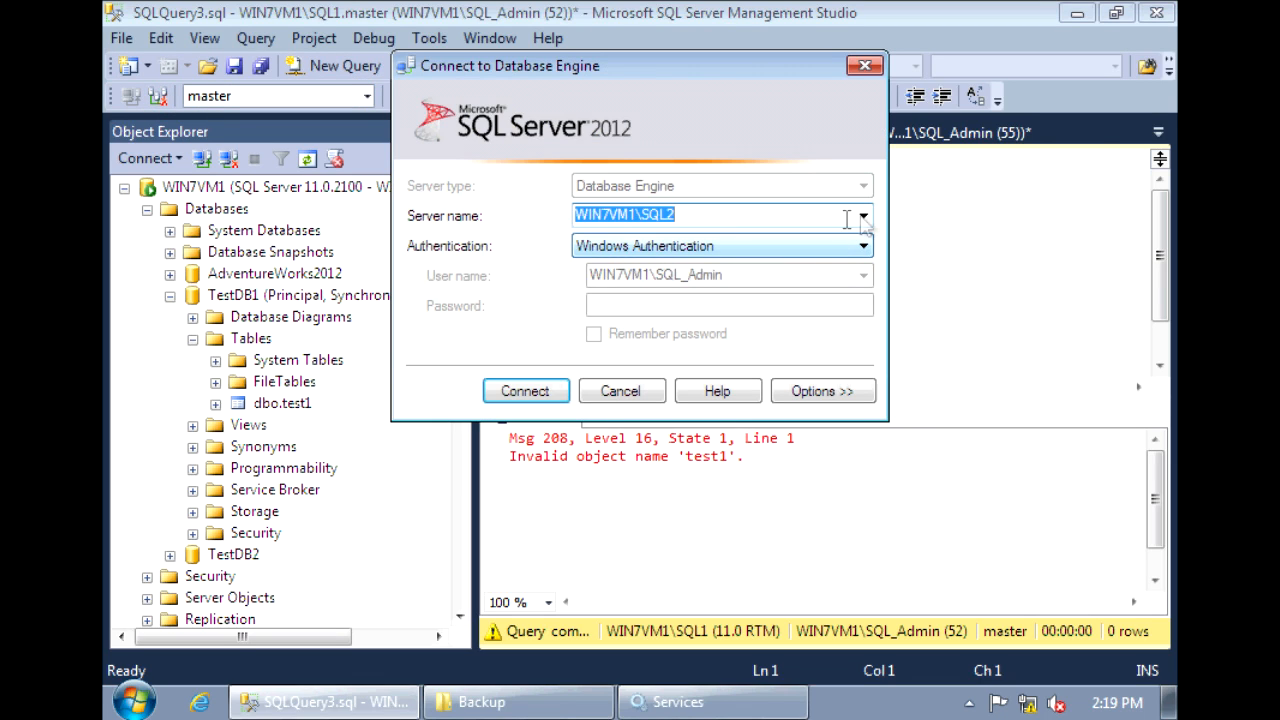
left_click(863, 215)
left_click(720, 252)
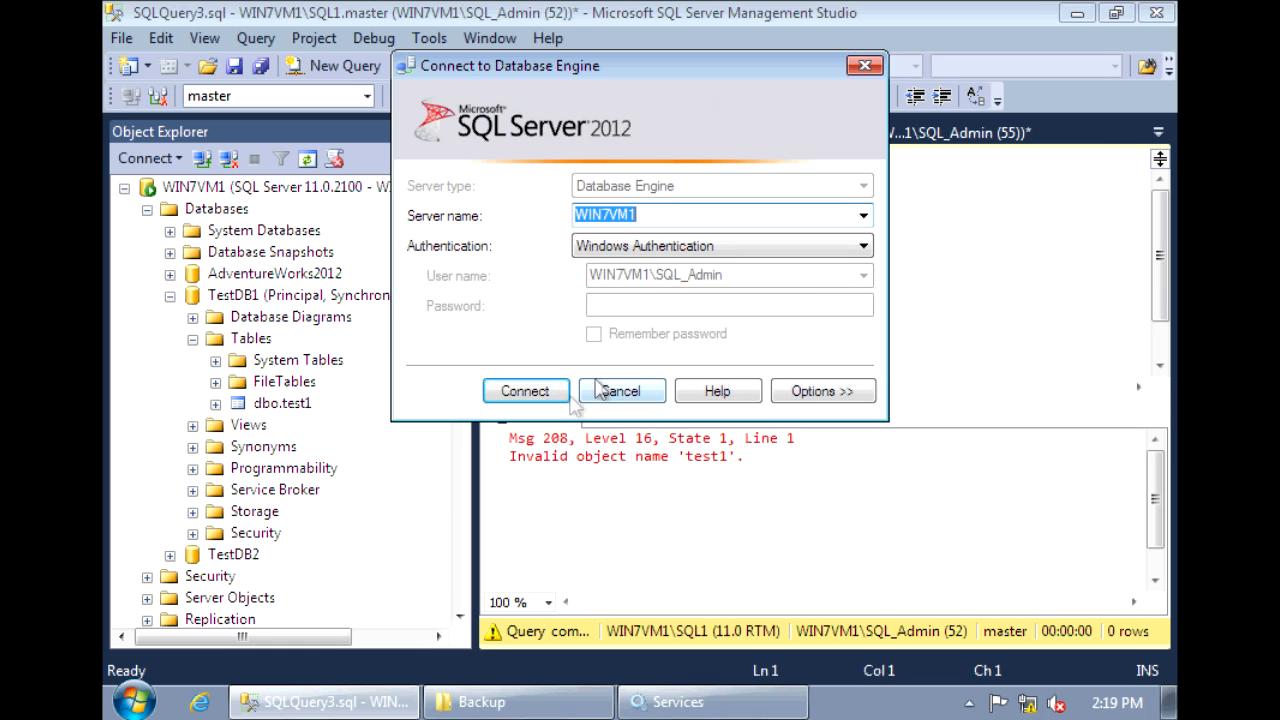
left_click(525, 391)
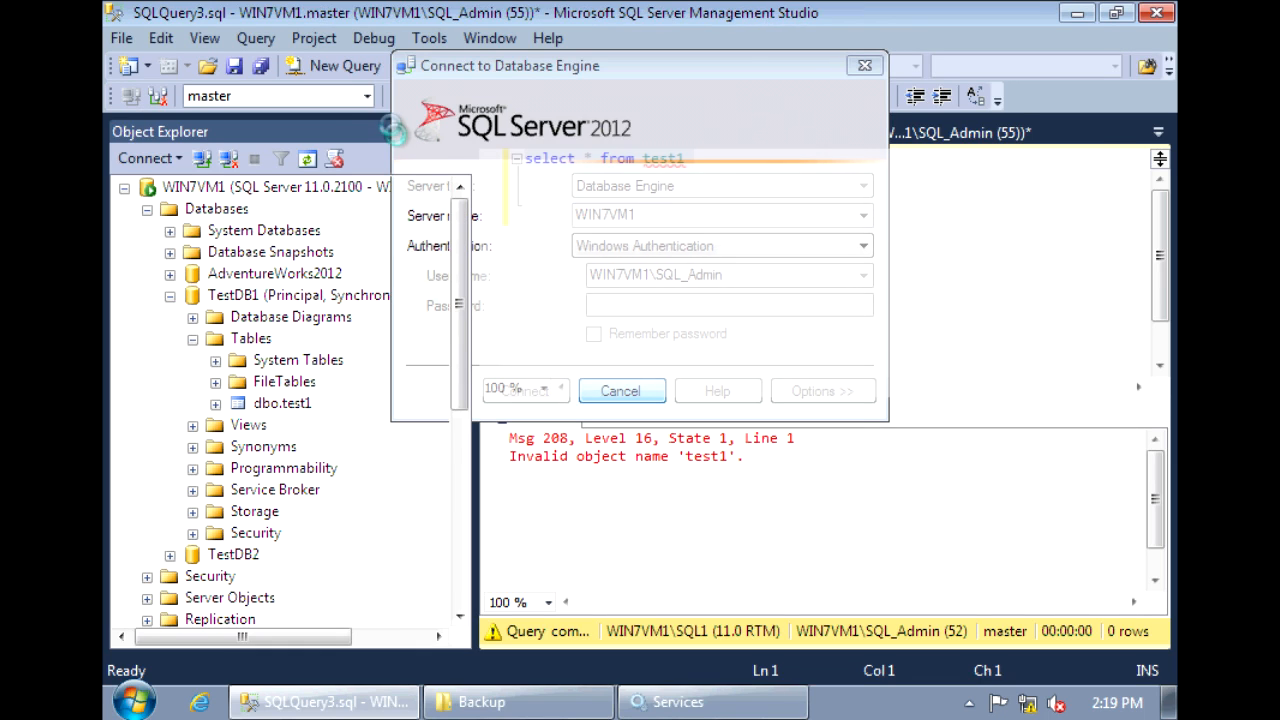
Make TestDB1 the query's database and run select * from test1
left_click(366, 96)
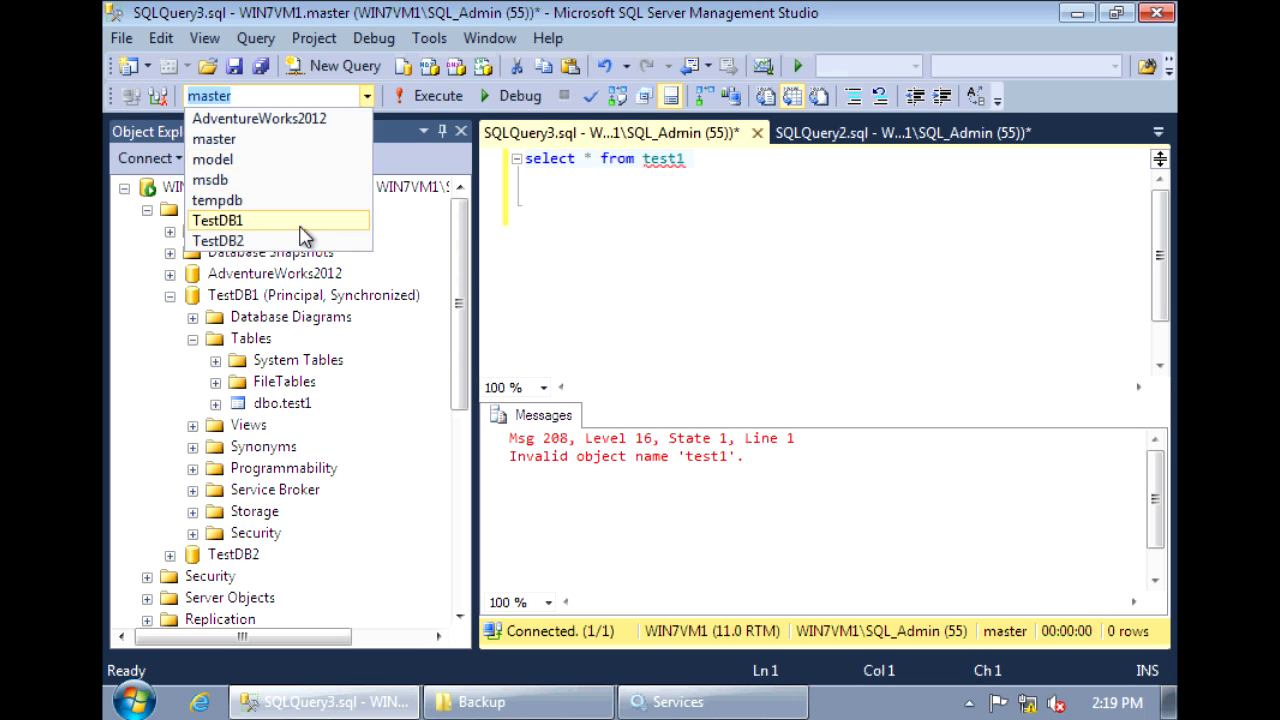
left_click(217, 220)
left_click_drag(720, 180, 524, 158)
key("F5")
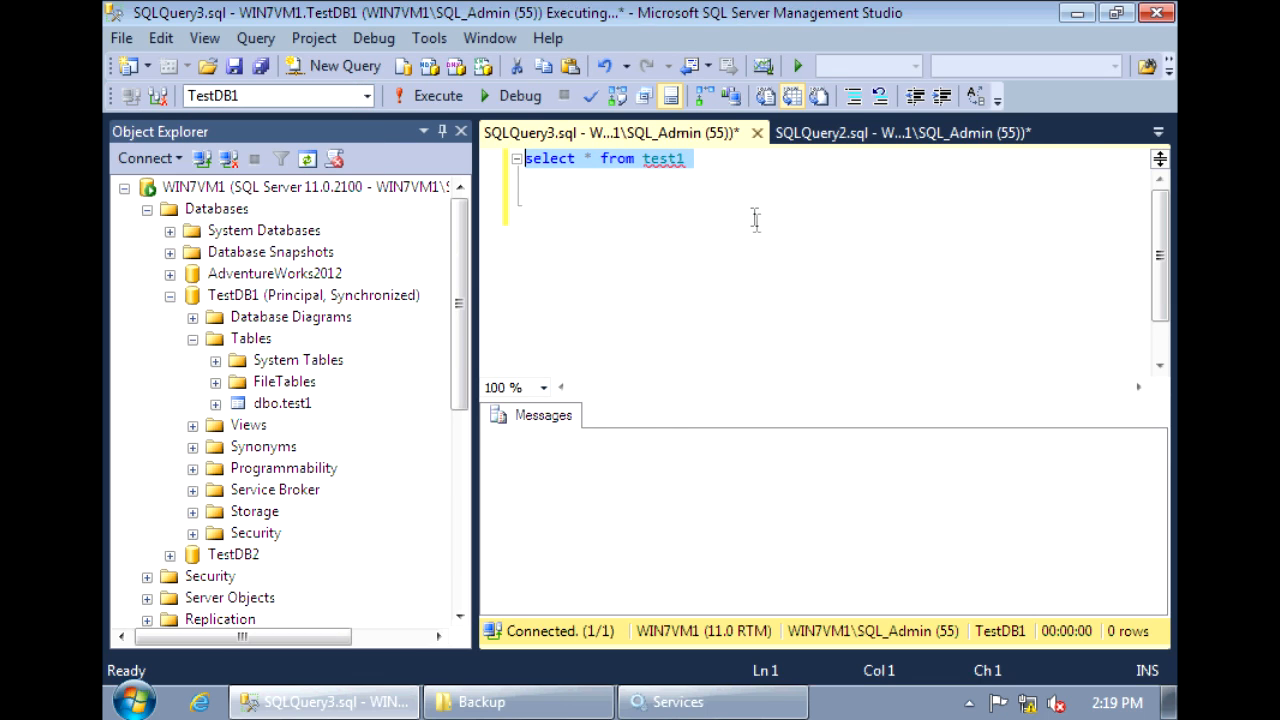
Insert row (2, 'test2') into test1 and rerun the select to confirm two rows
left_click(848, 299)
type("insert into")
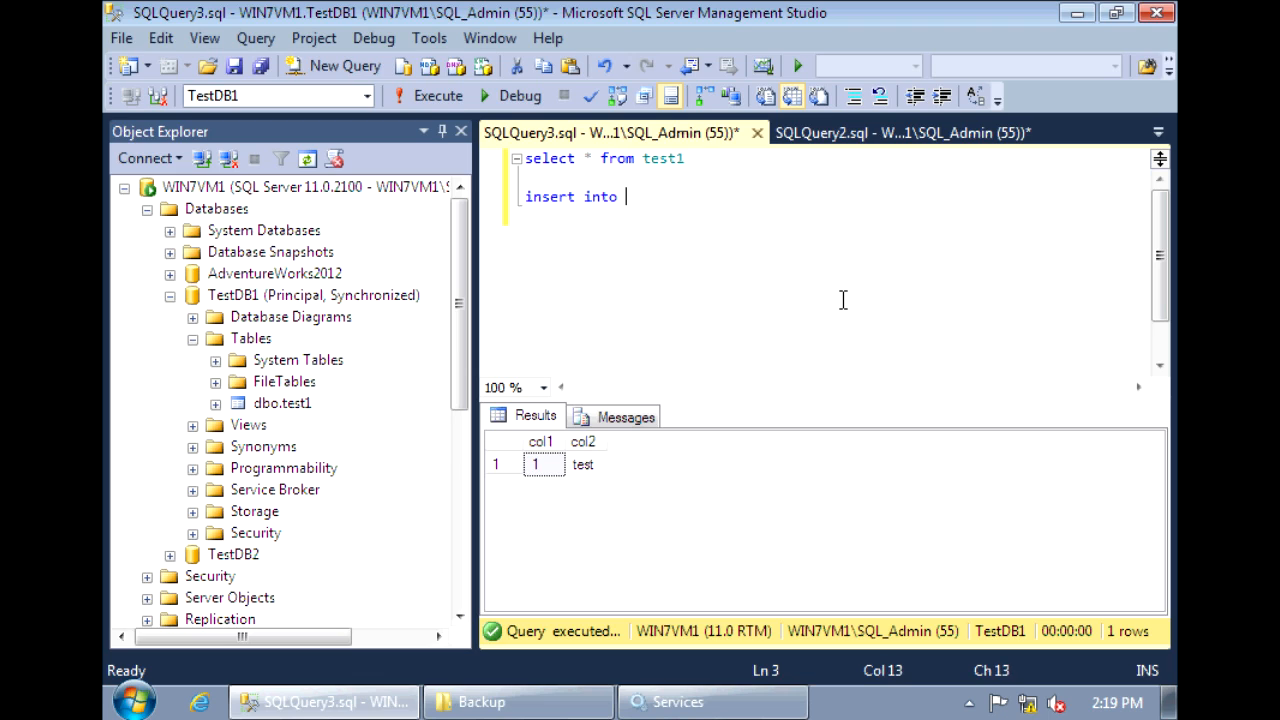
type("test1")
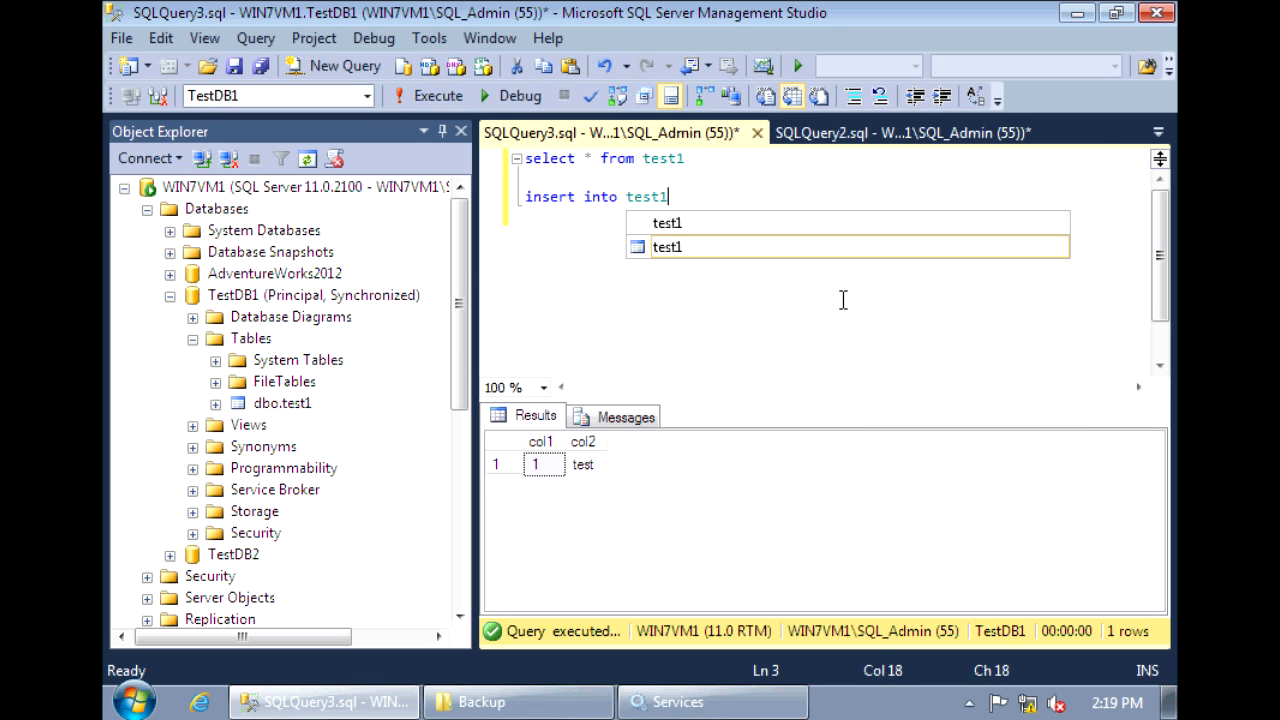
type(" values (2,")
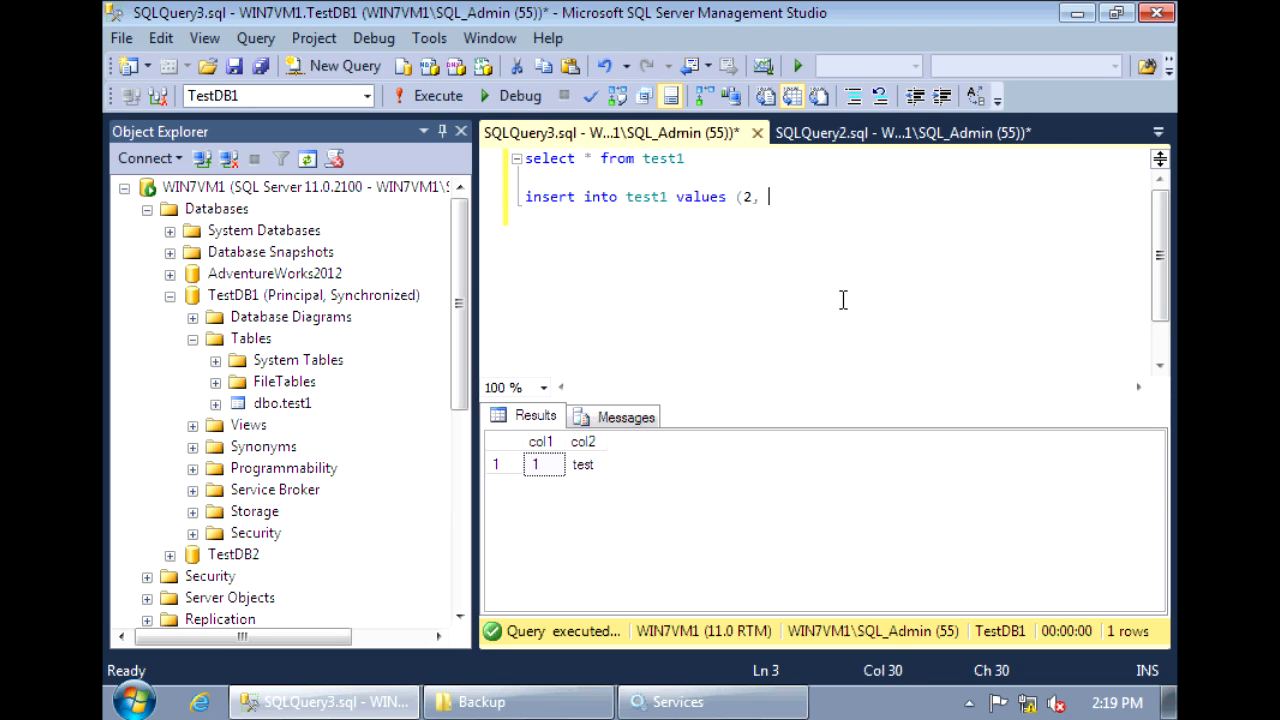
type("2")
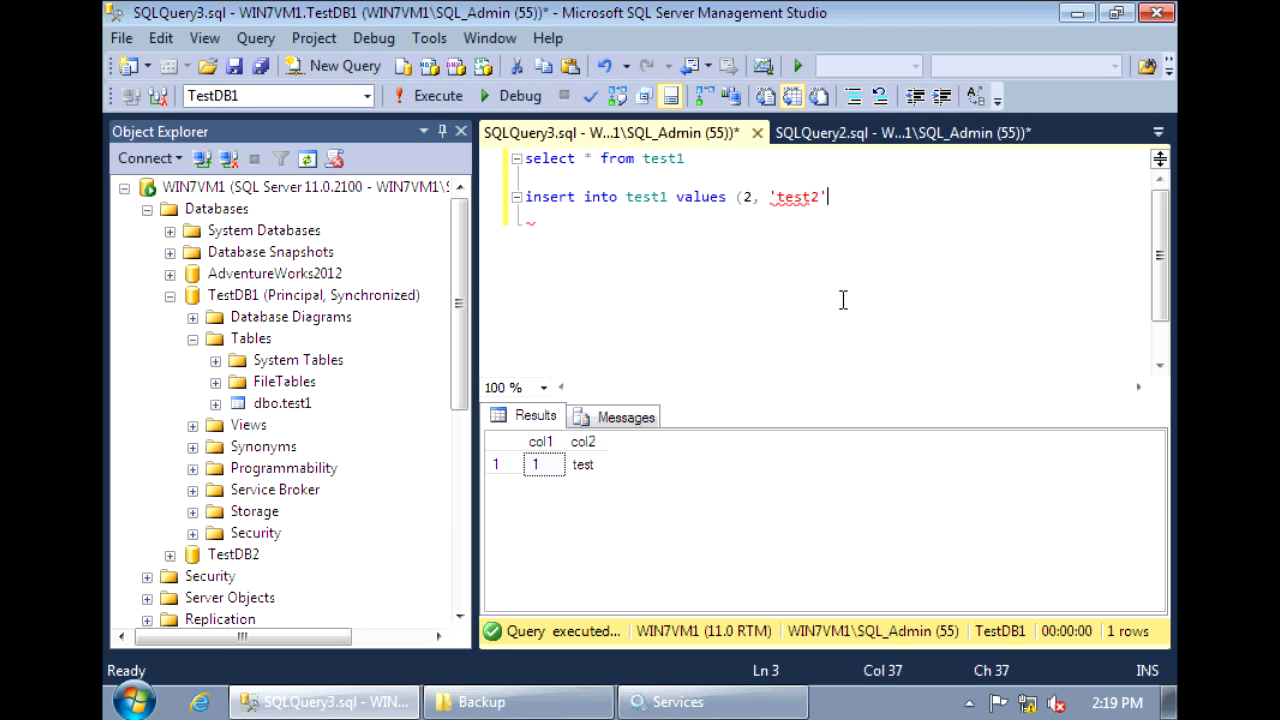
type(")")
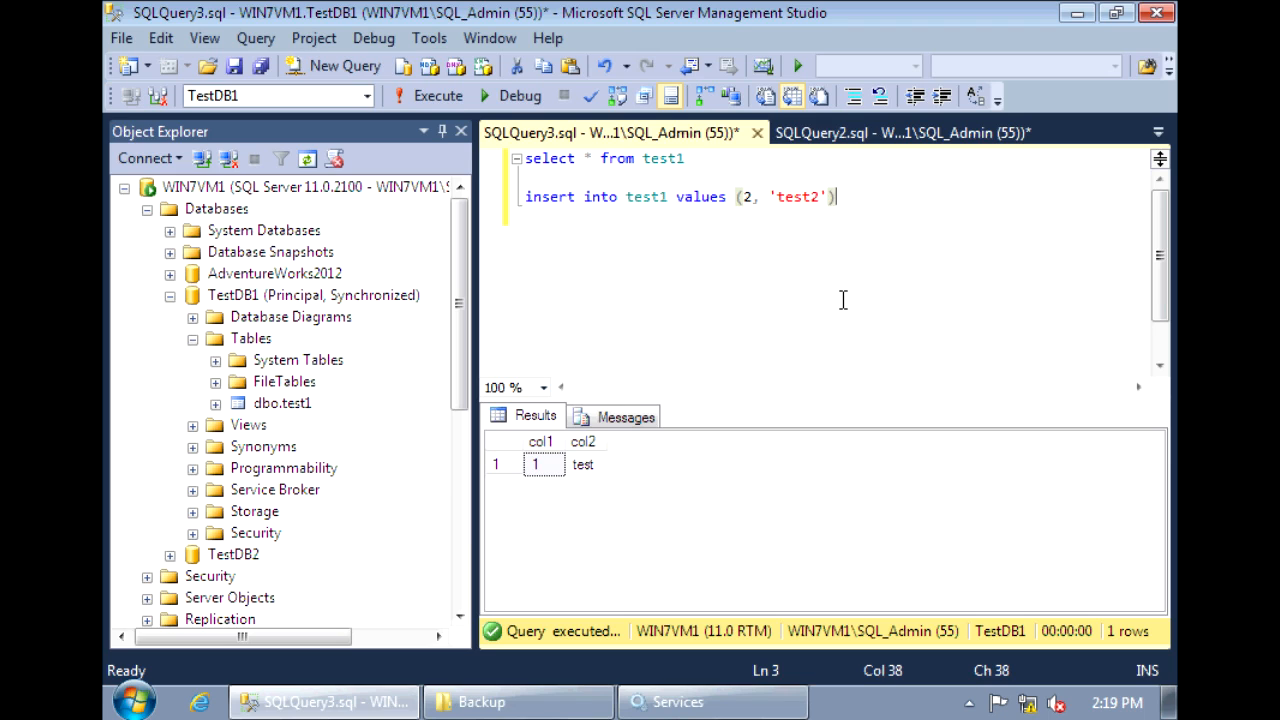
key("shift+Home")
key("F5")
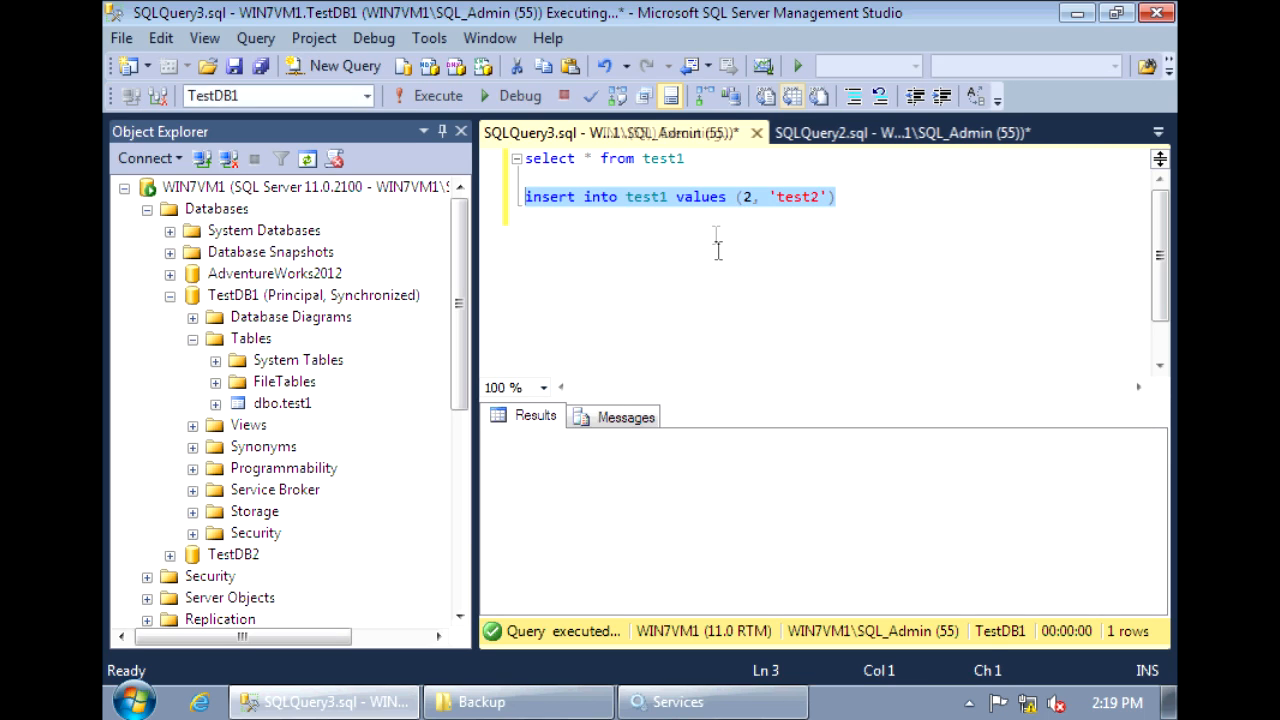
left_click_drag(690, 158, 525, 158)
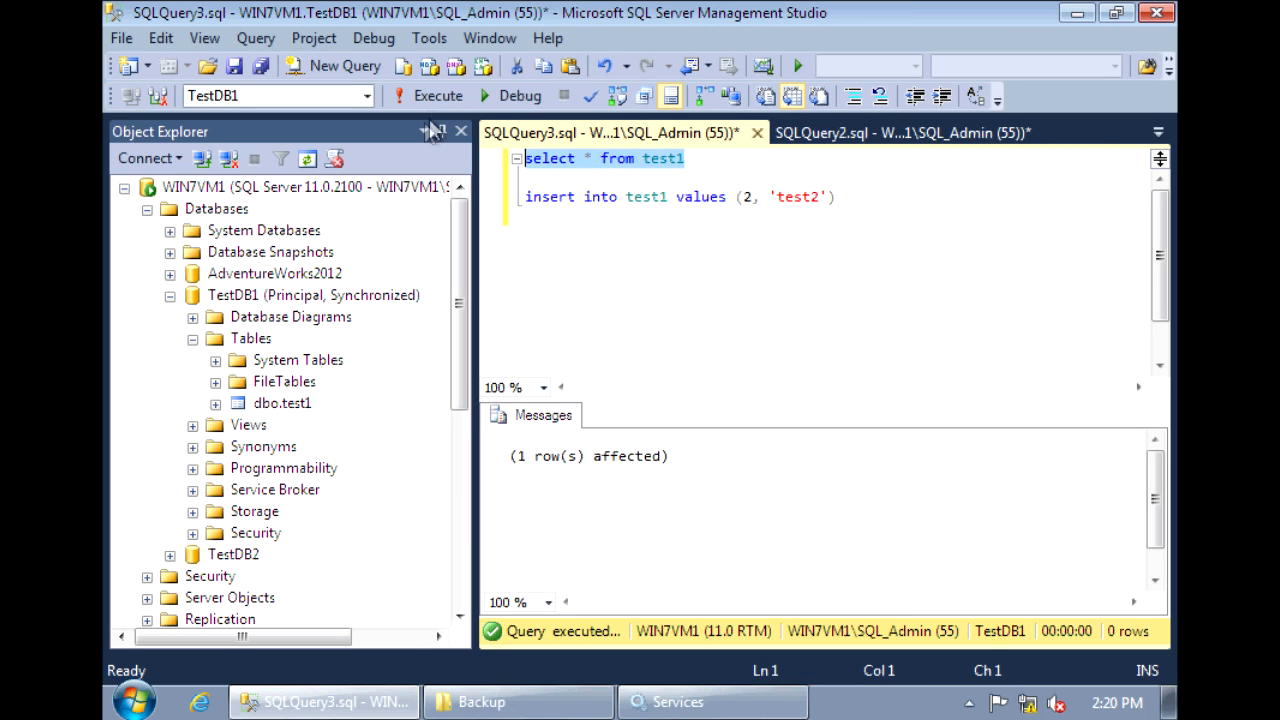
key("F5")
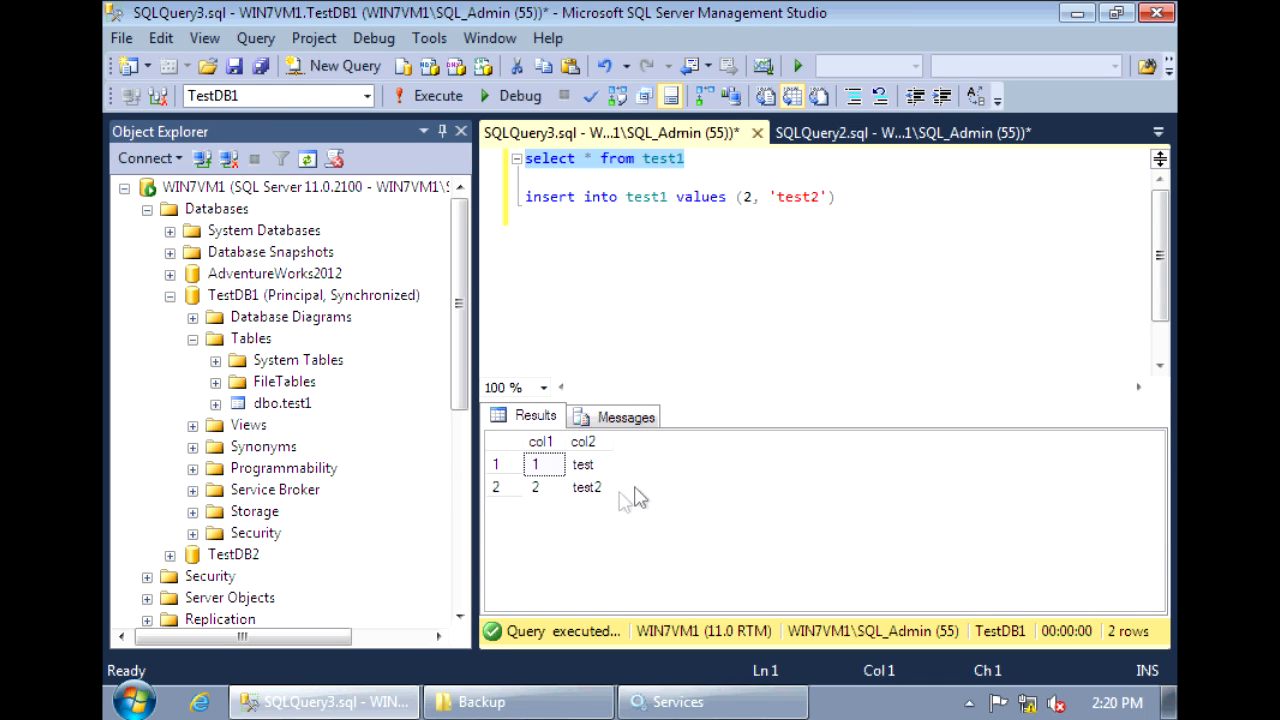
left_click(587, 487)
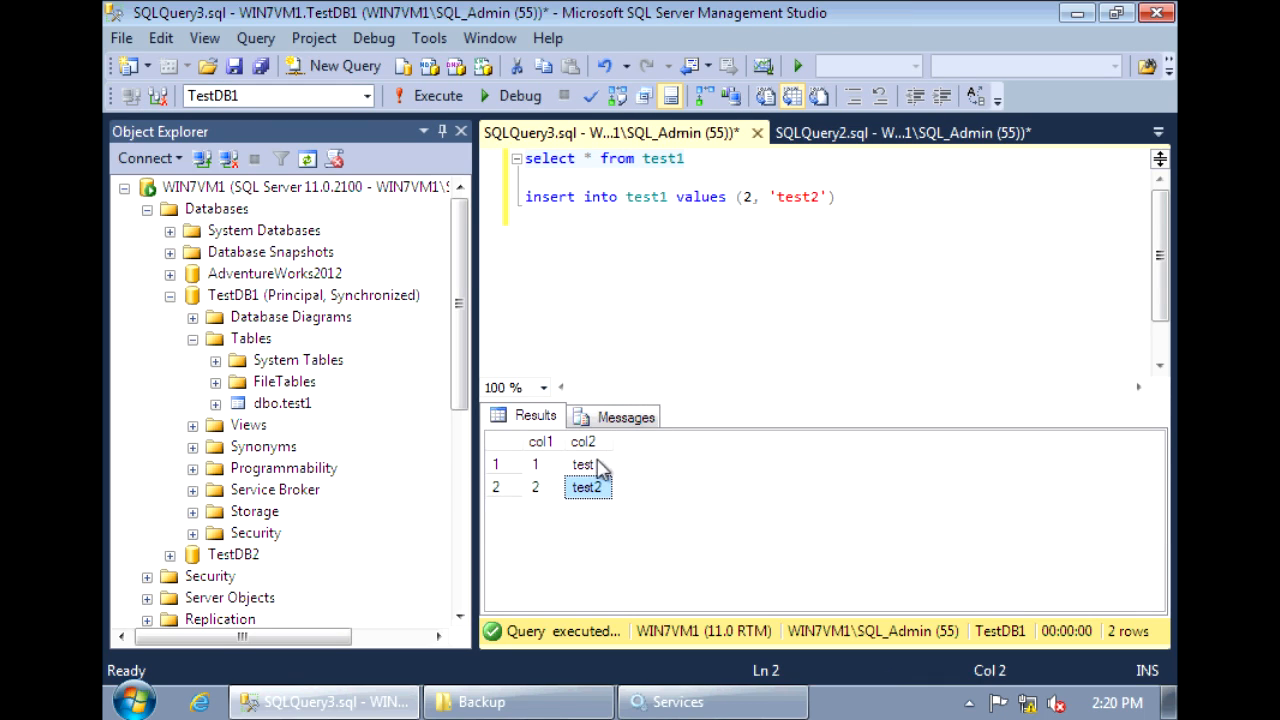
Collapse the principal's TestDB1 and select Databases under WIN7VM1\SQL1
left_click(170, 296)
left_click(216, 511)
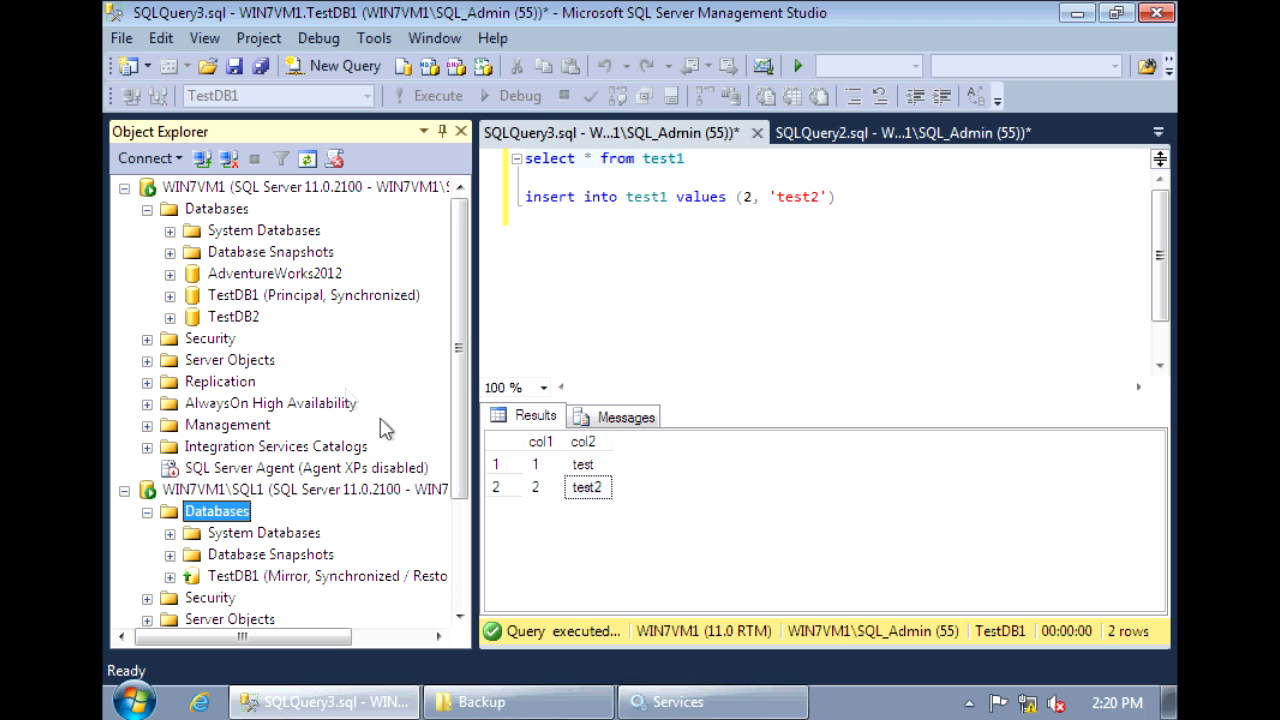
left_click_drag(465, 412, 468, 512)
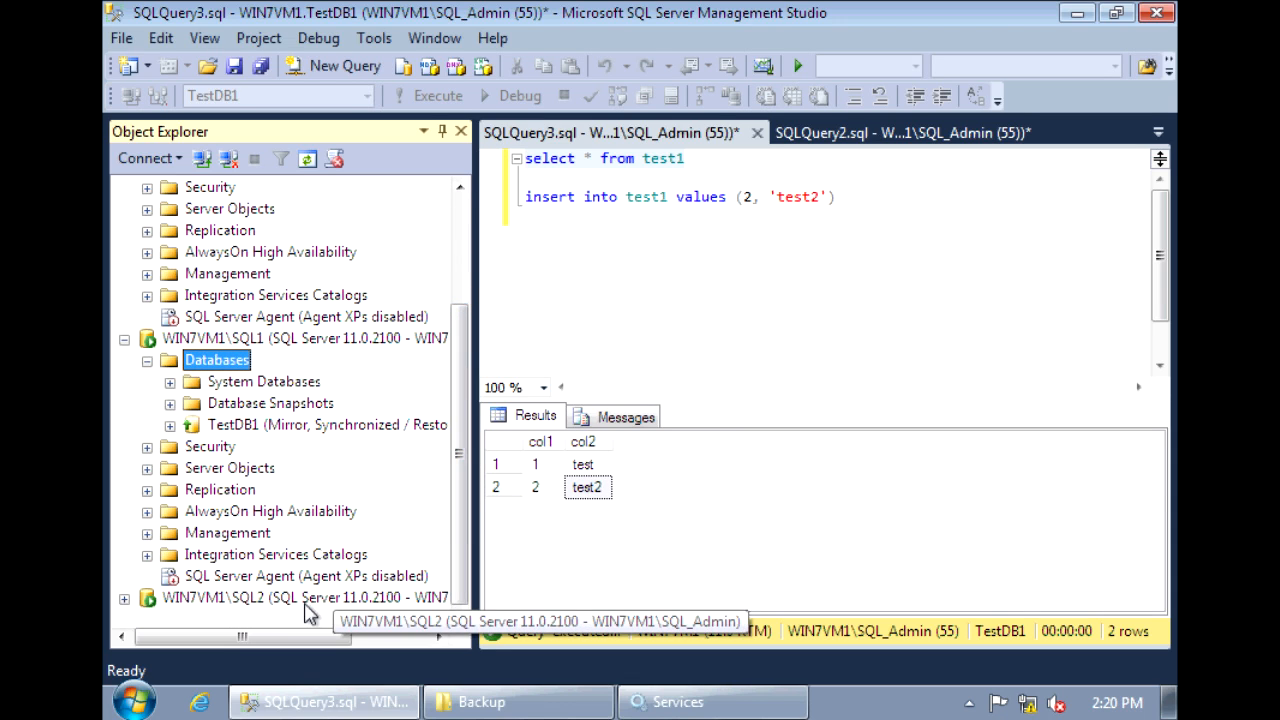
mouse_move(458, 455)
left_mouse_down()
mouse_move(460, 330)
mouse_move(478, 355)
left_mouse_up()
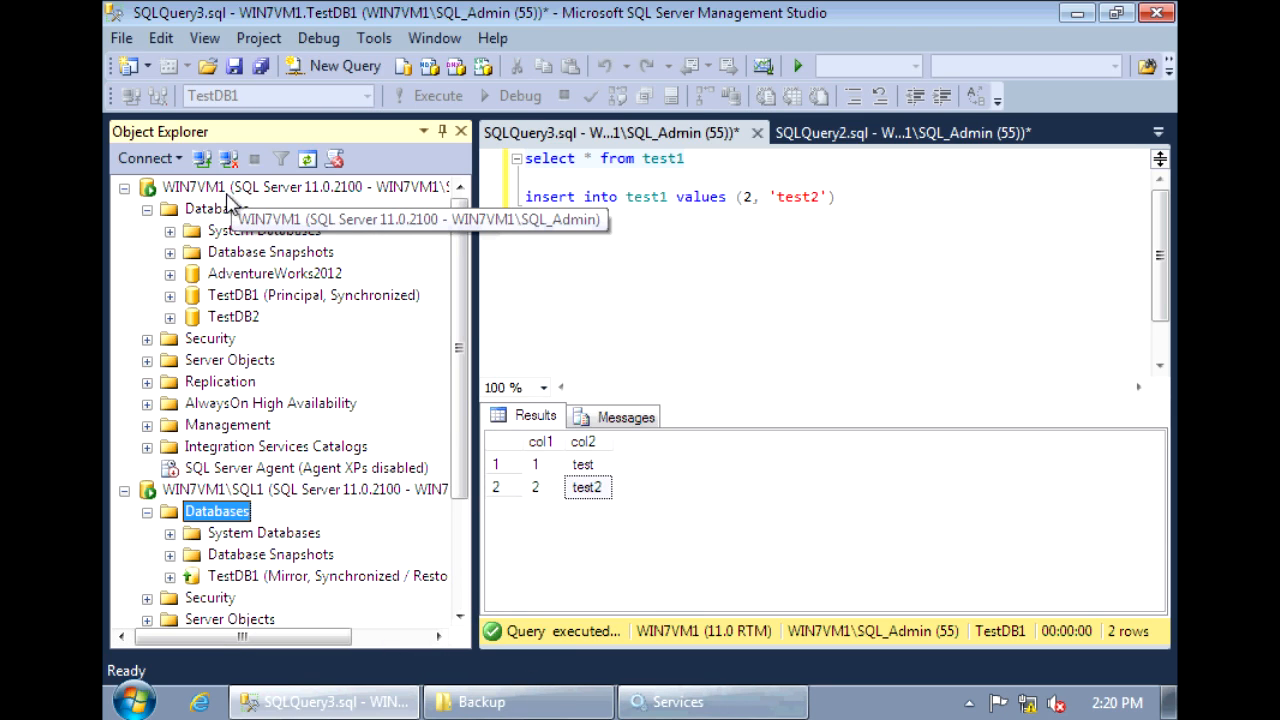
In Services, stop the SQL Server (MSSQLSERVER) principal service and return to Management Studio
left_click(678, 701)
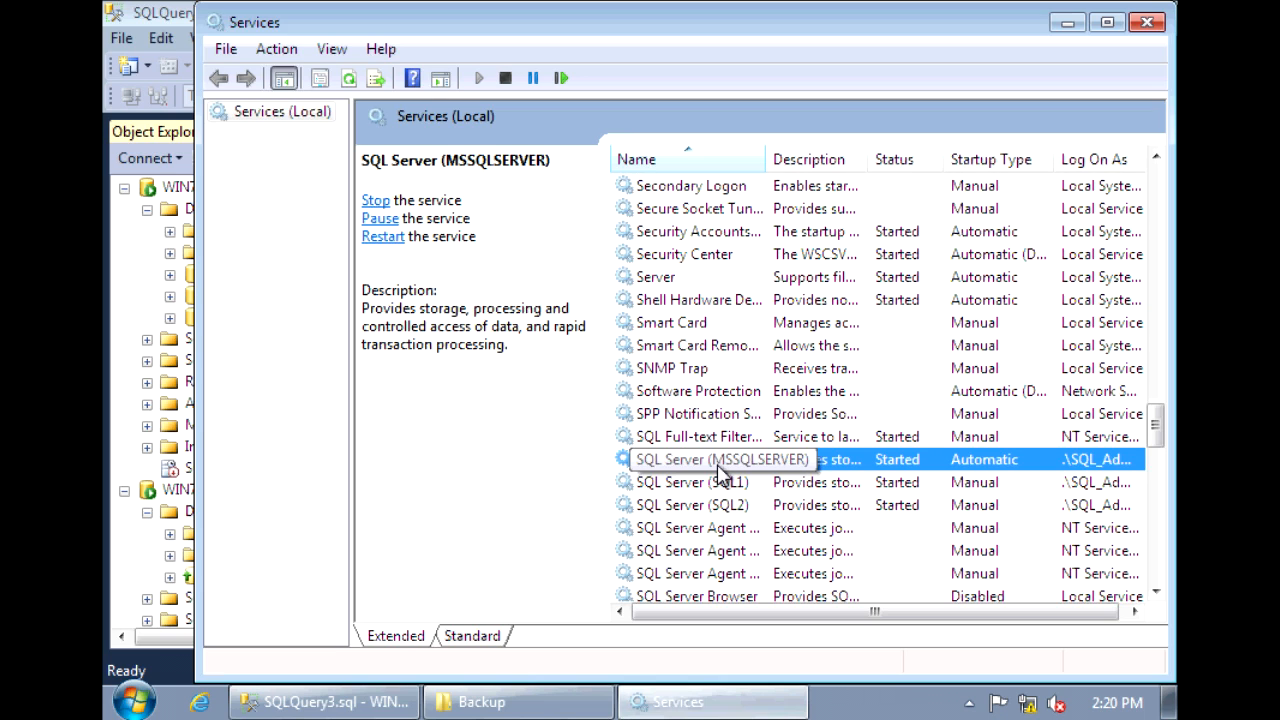
right_click(718, 465)
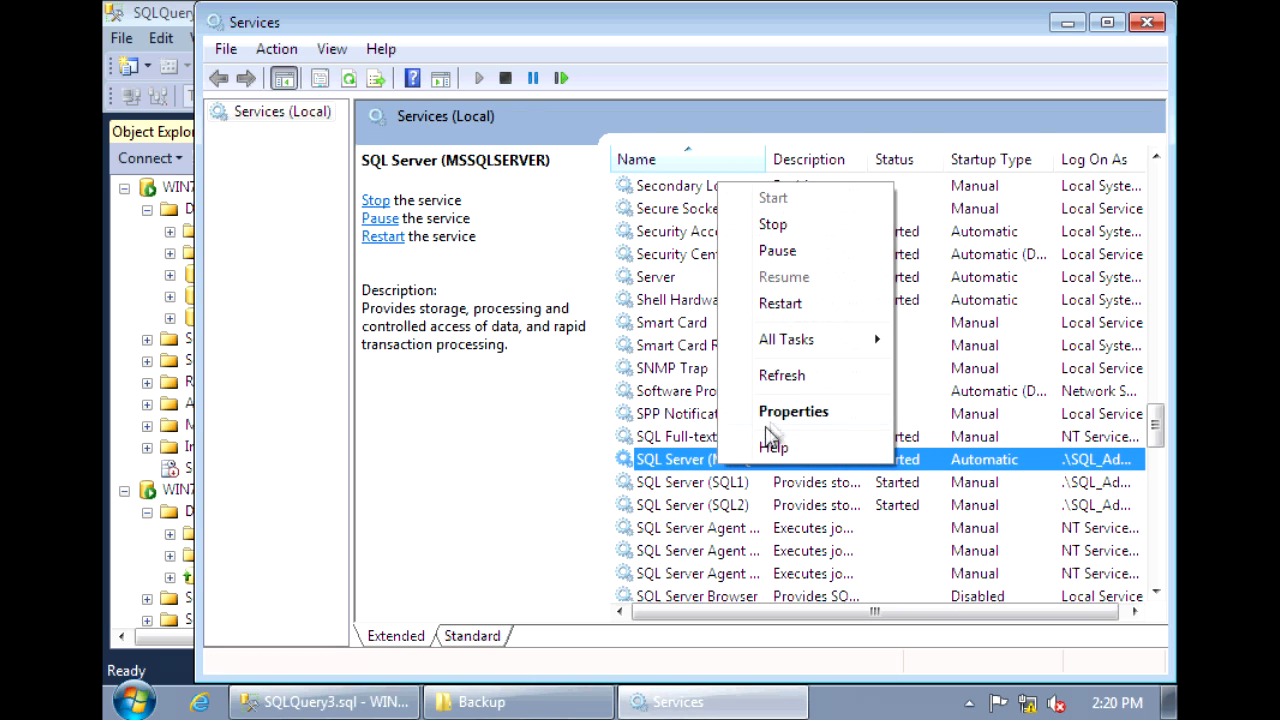
left_click(773, 224)
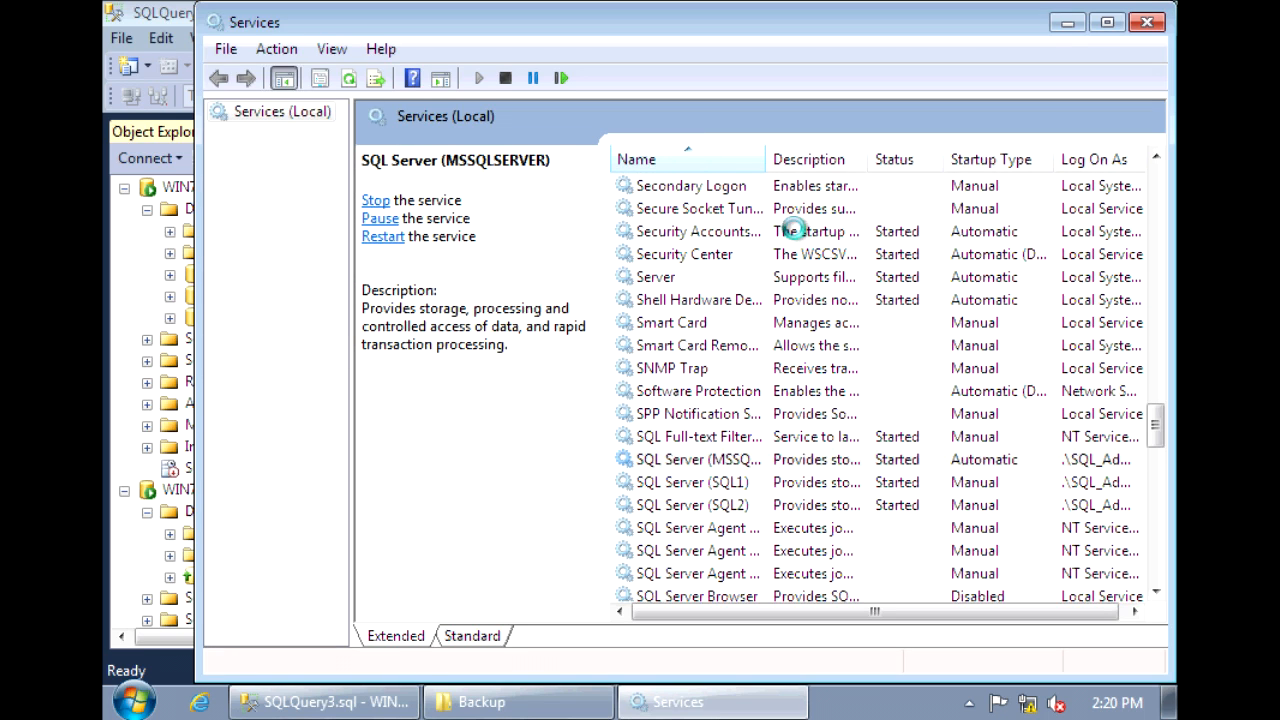
left_click(178, 14)
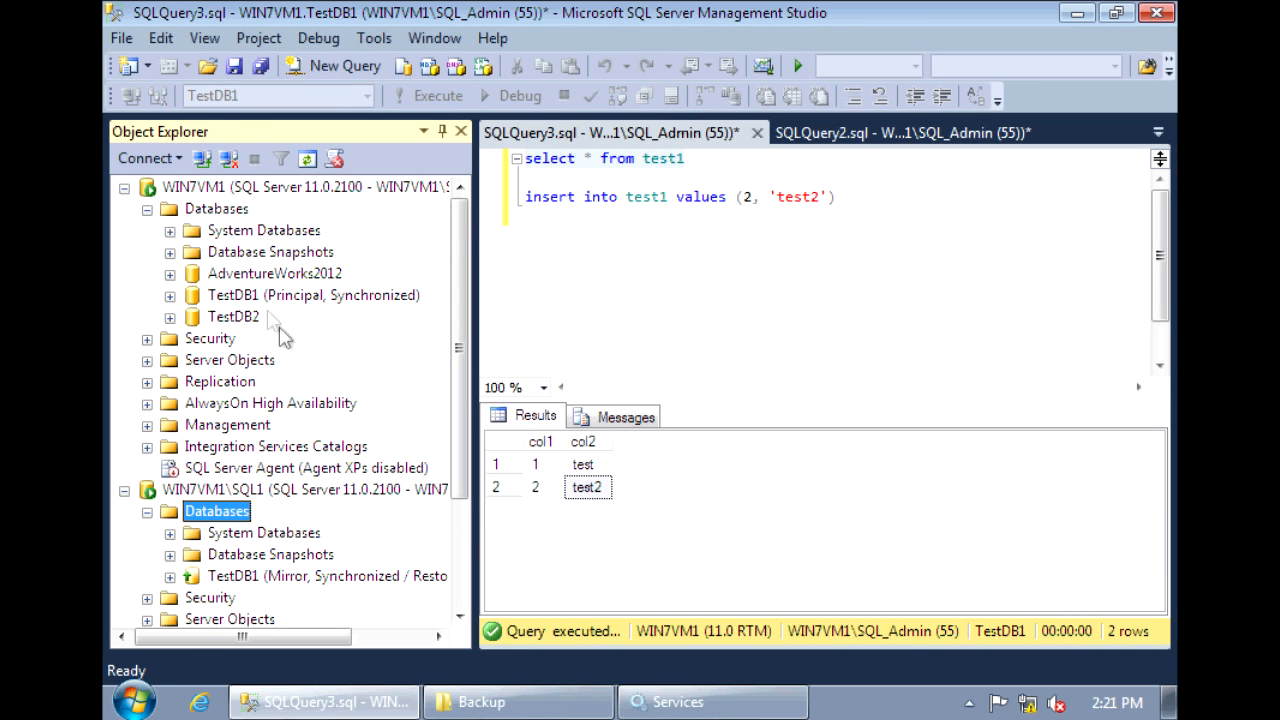
Collapse WIN7VM1 and refresh SQL1's Databases so TestDB1 shows Principal, Disconnected, then return to Services
left_click(250, 187)
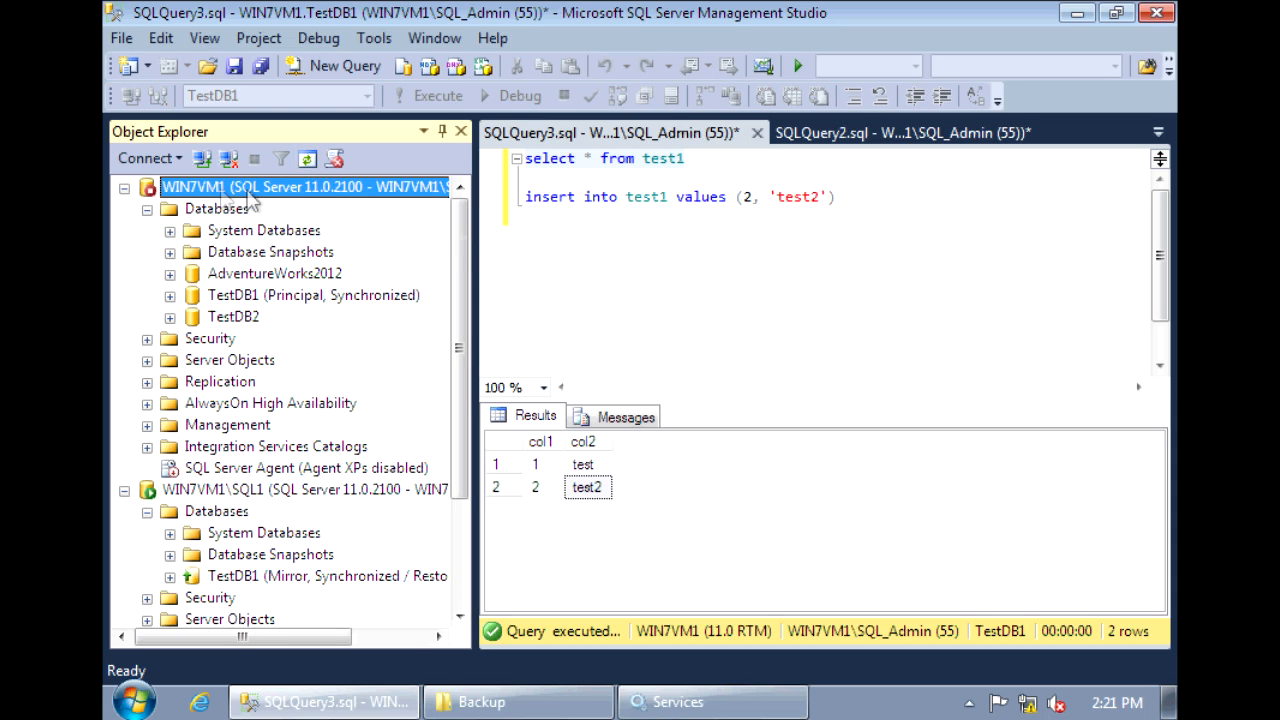
left_click(124, 188)
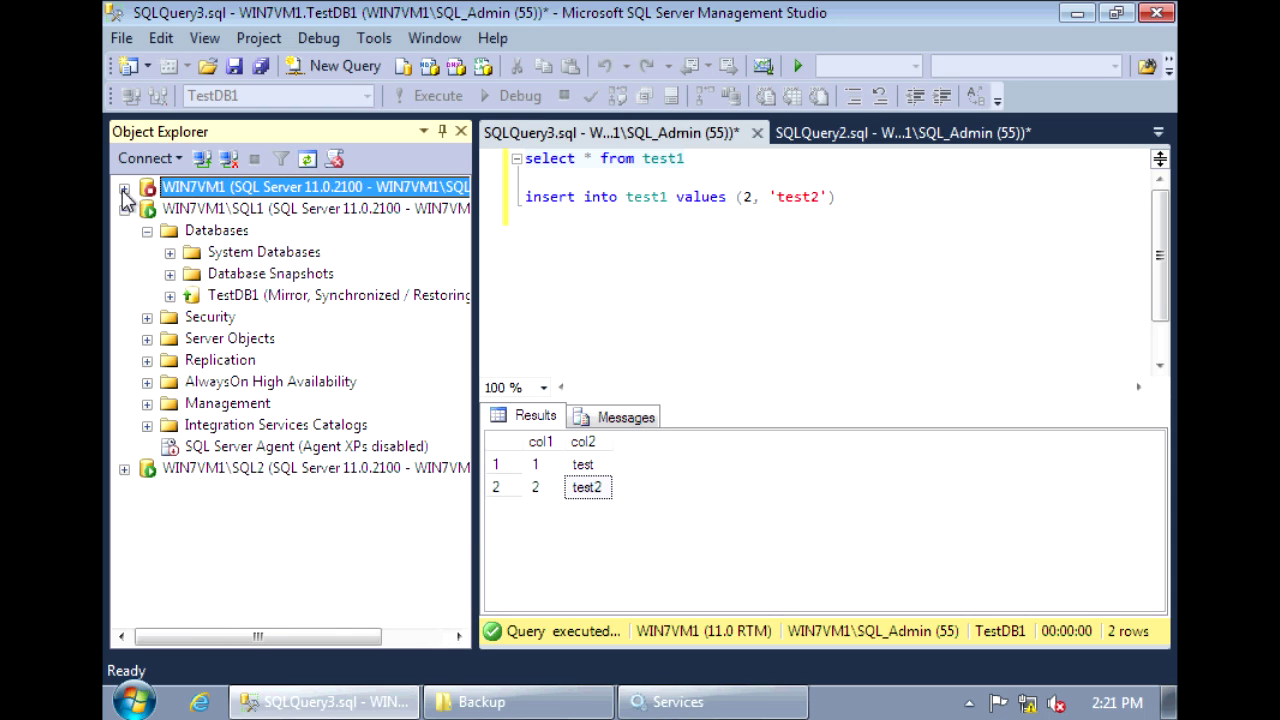
left_click(216, 230)
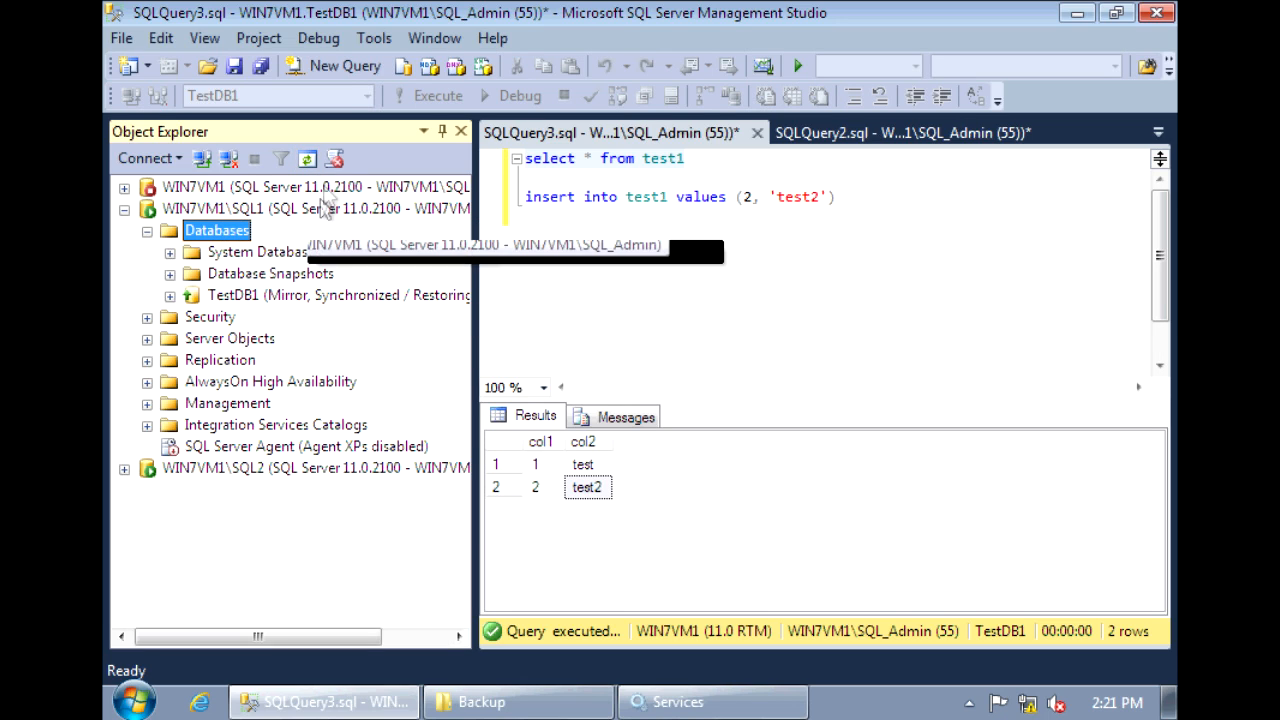
left_click(307, 159)
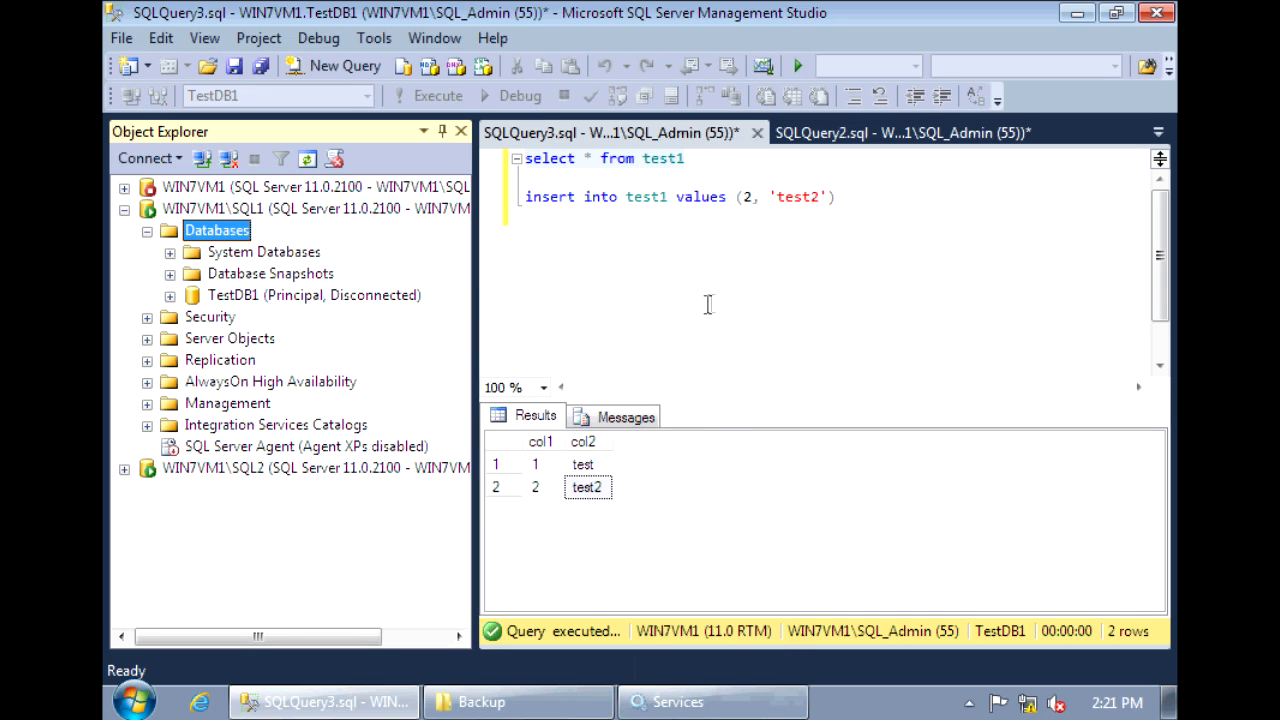
left_click(787, 706)
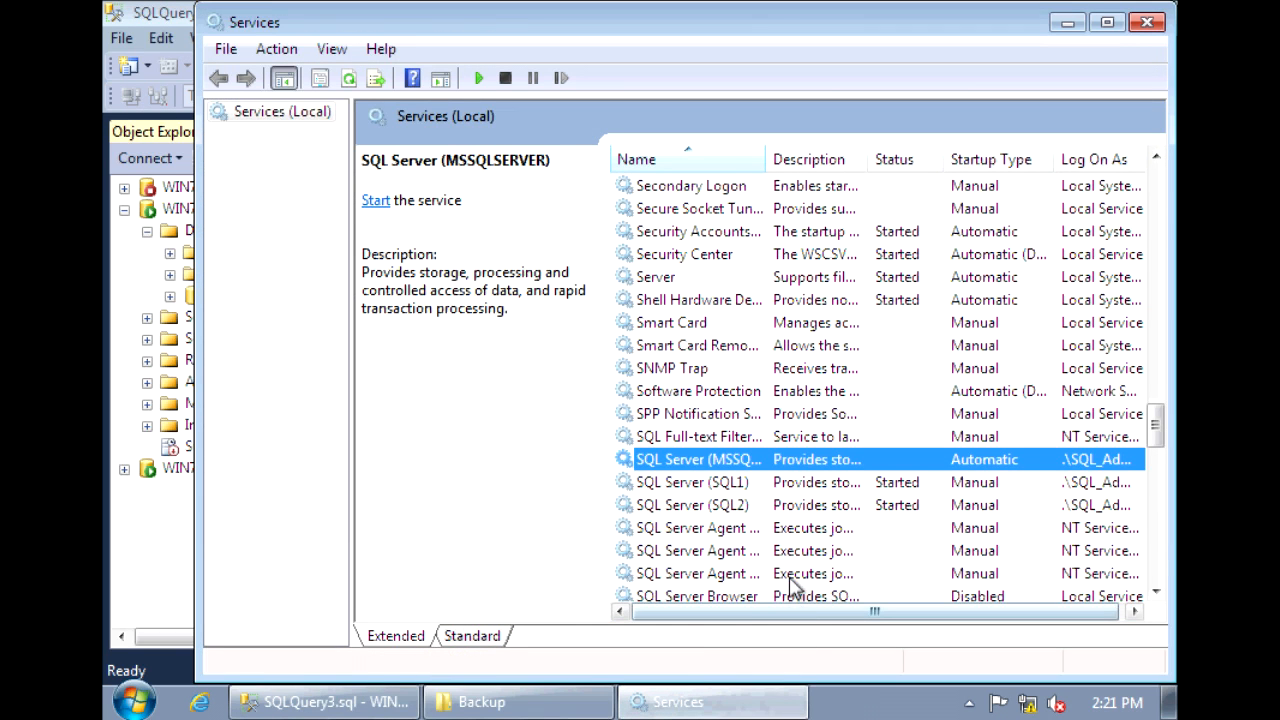
Start the SQL Server (MSSQLSERVER) service from its context menu and bring Management Studio forward
right_click(748, 466)
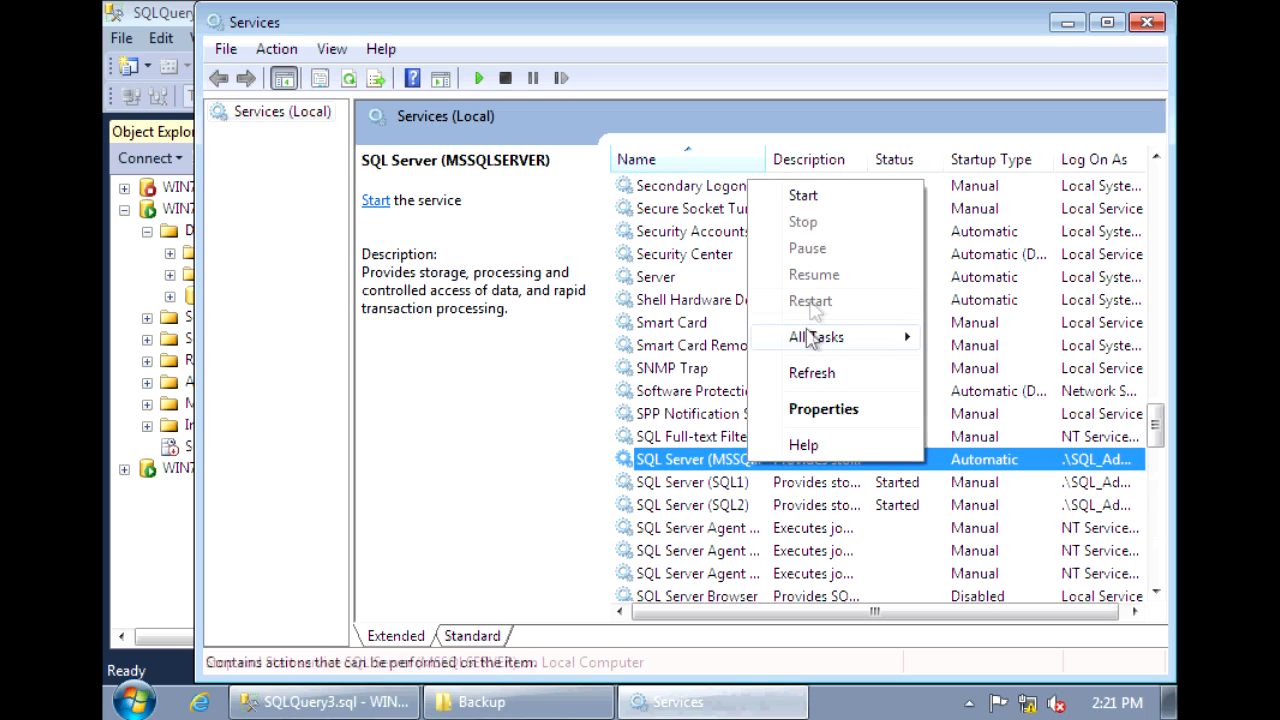
left_click(828, 200)
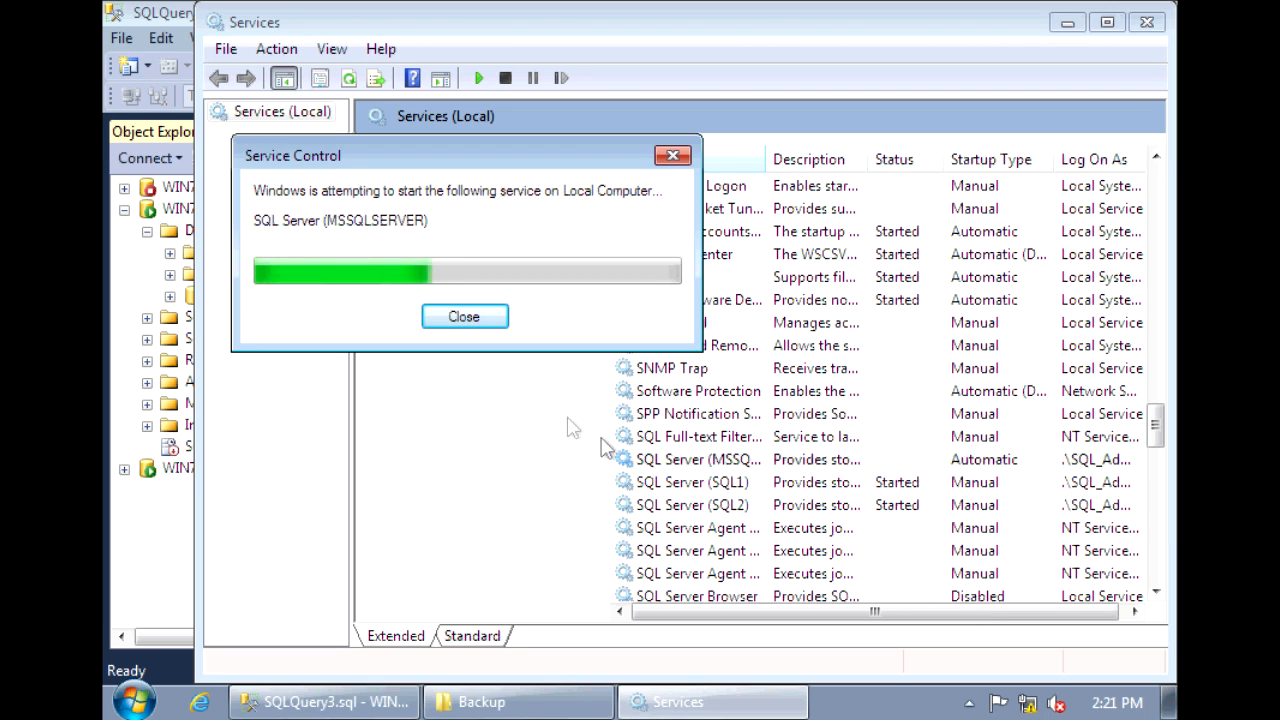
left_click(172, 208)
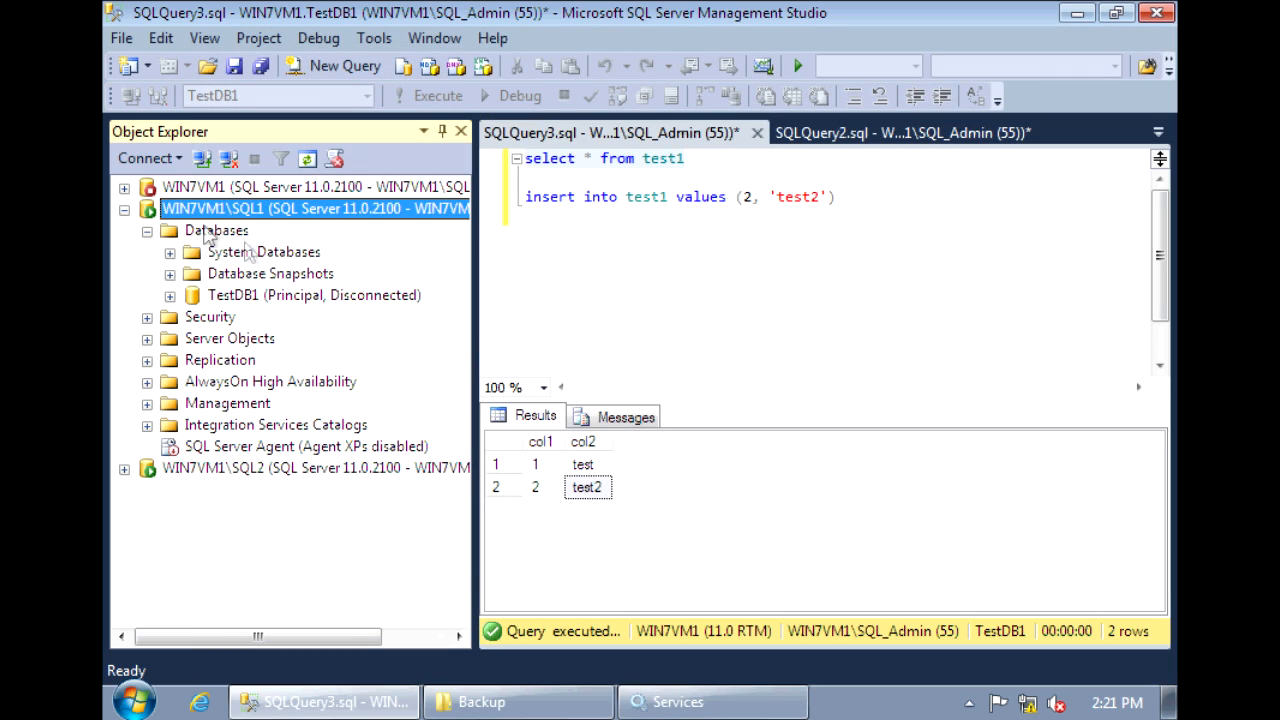
Expand WIN7VM1, refresh its Databases so TestDB1 shows as Mirror, Disconnected / In Recovery
left_click(293, 188)
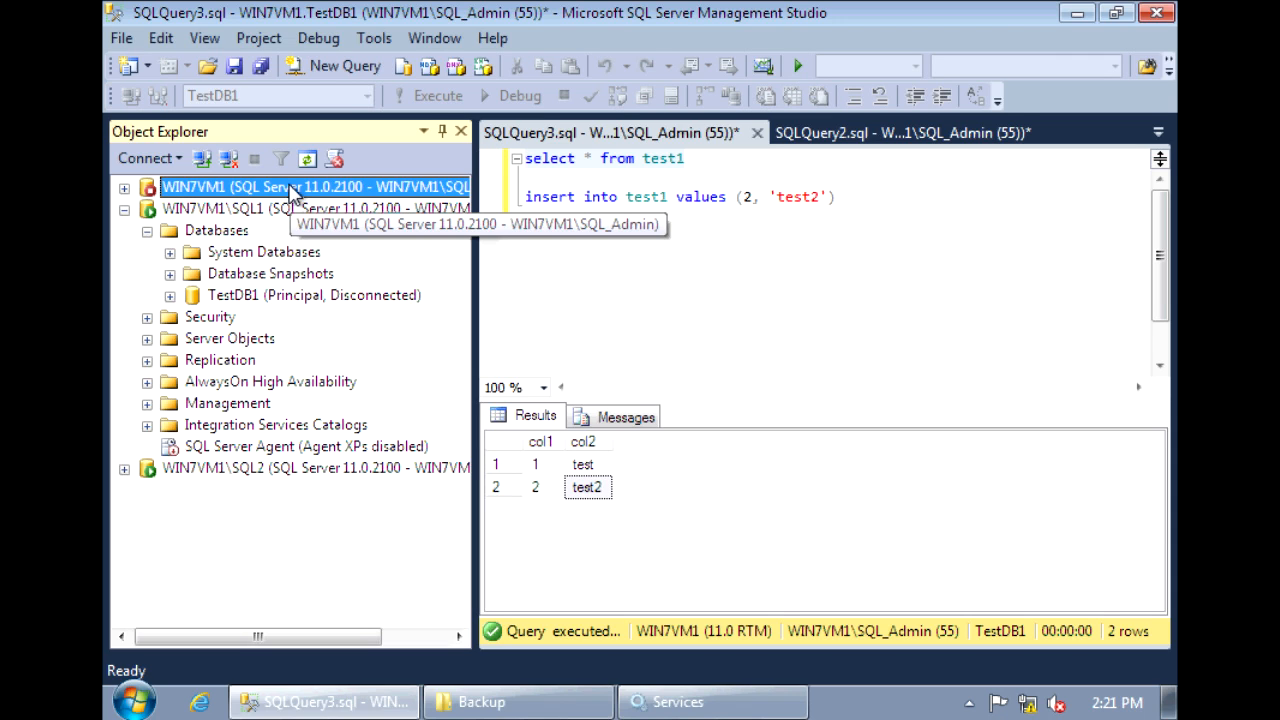
double_click(293, 188)
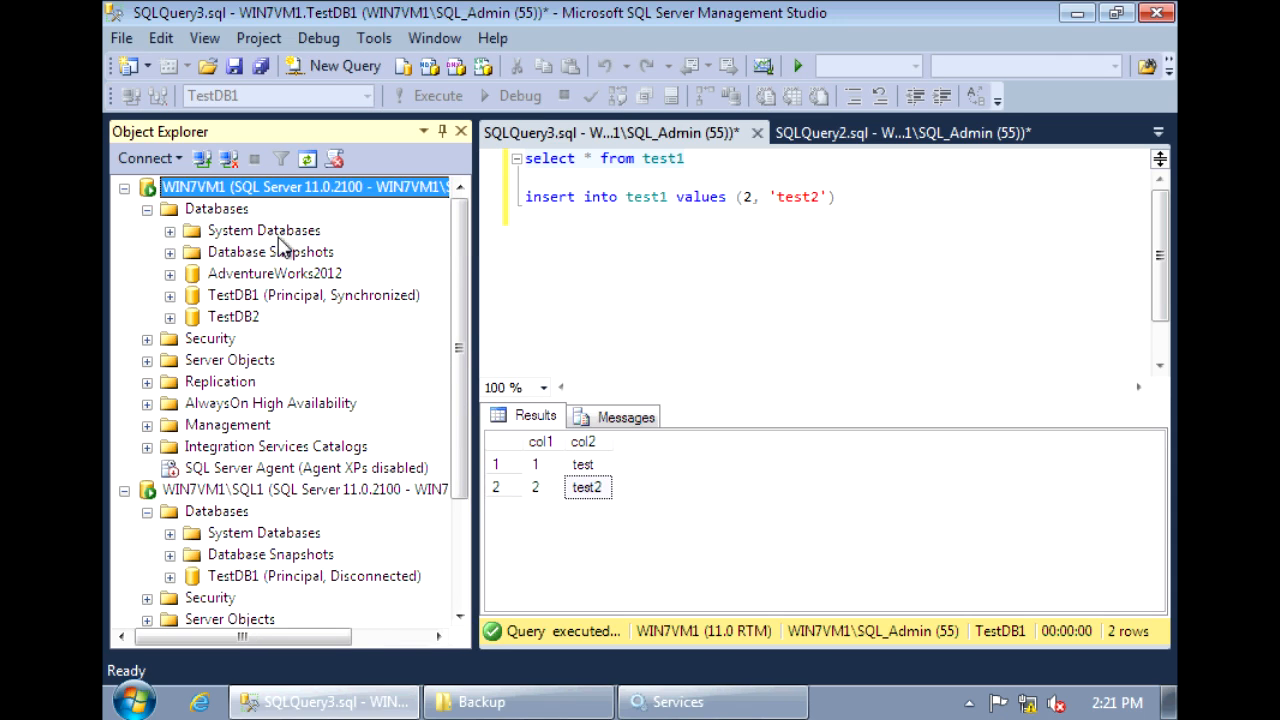
left_click(217, 209)
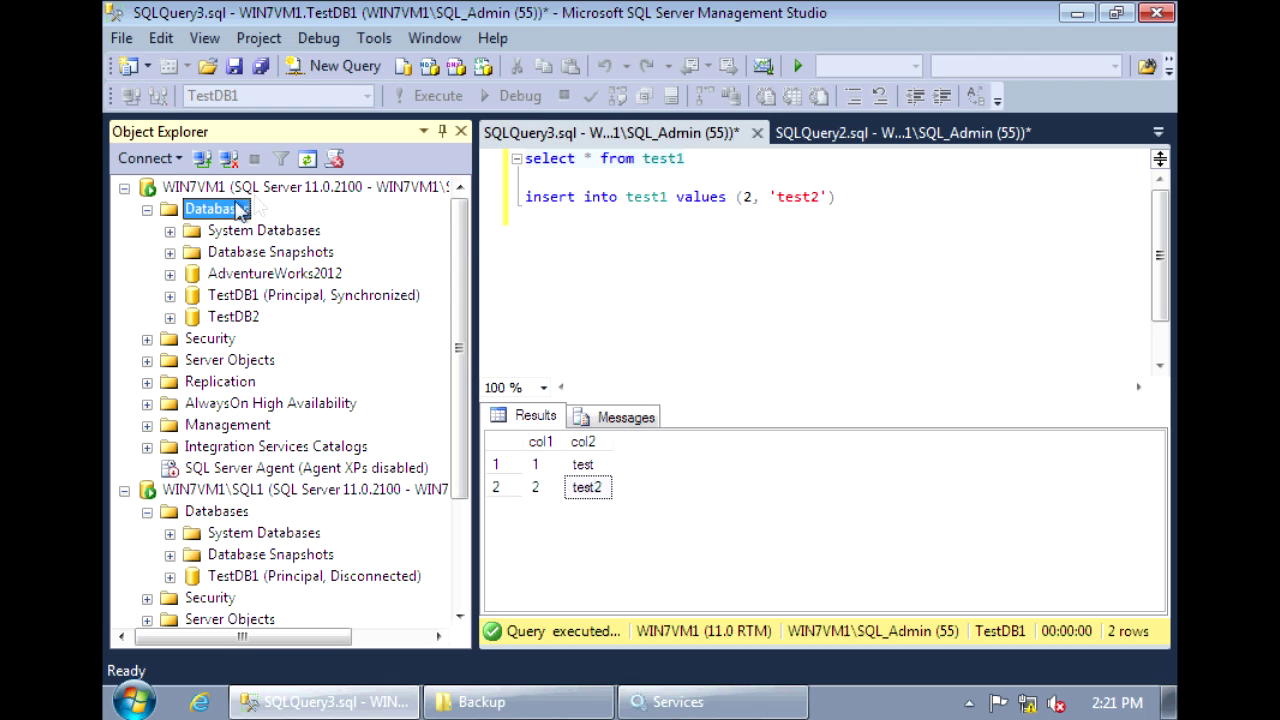
left_click(309, 160)
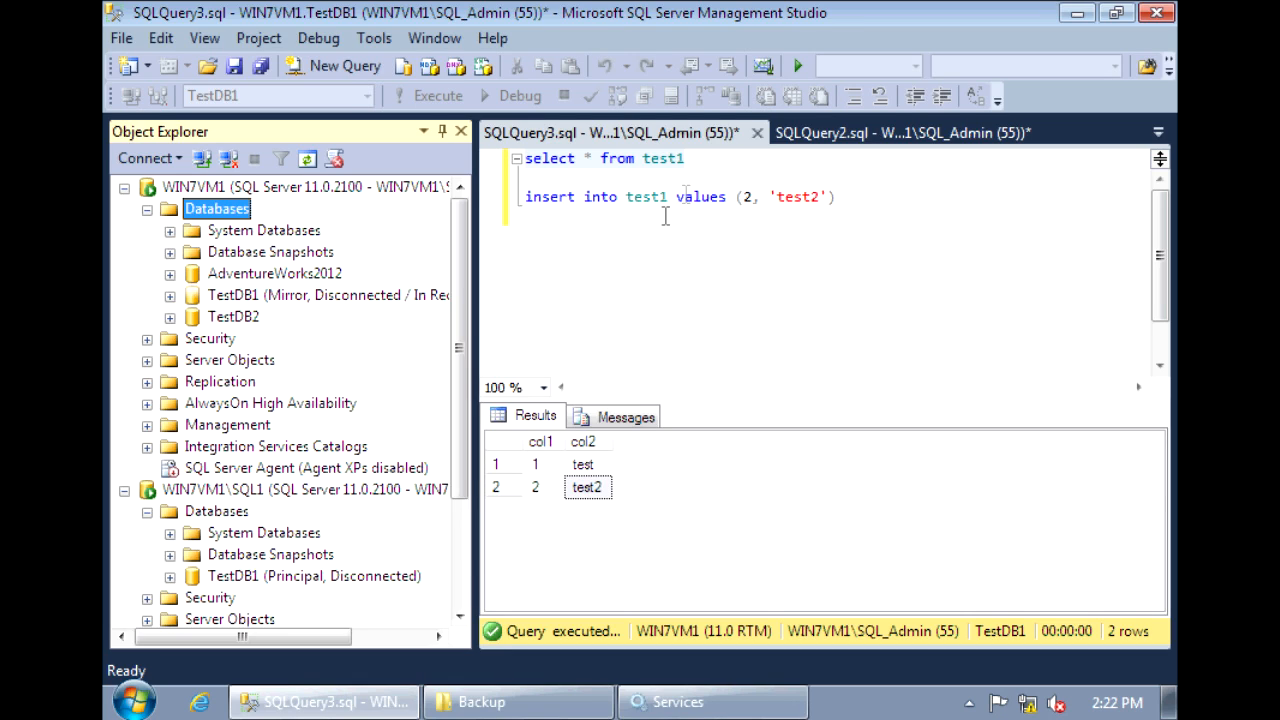
left_click(714, 200)
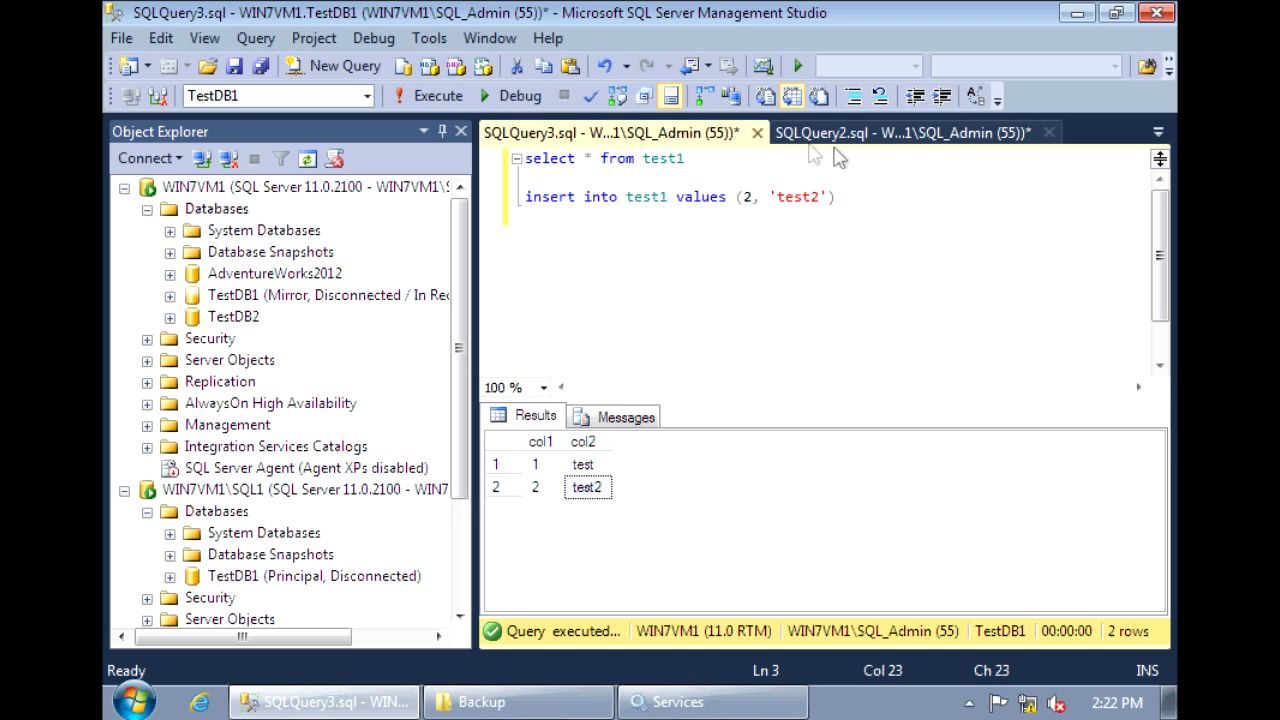
Change the query's connection to WIN7VM1\SQL1 with TestDB1 as its database
left_click(157, 95)
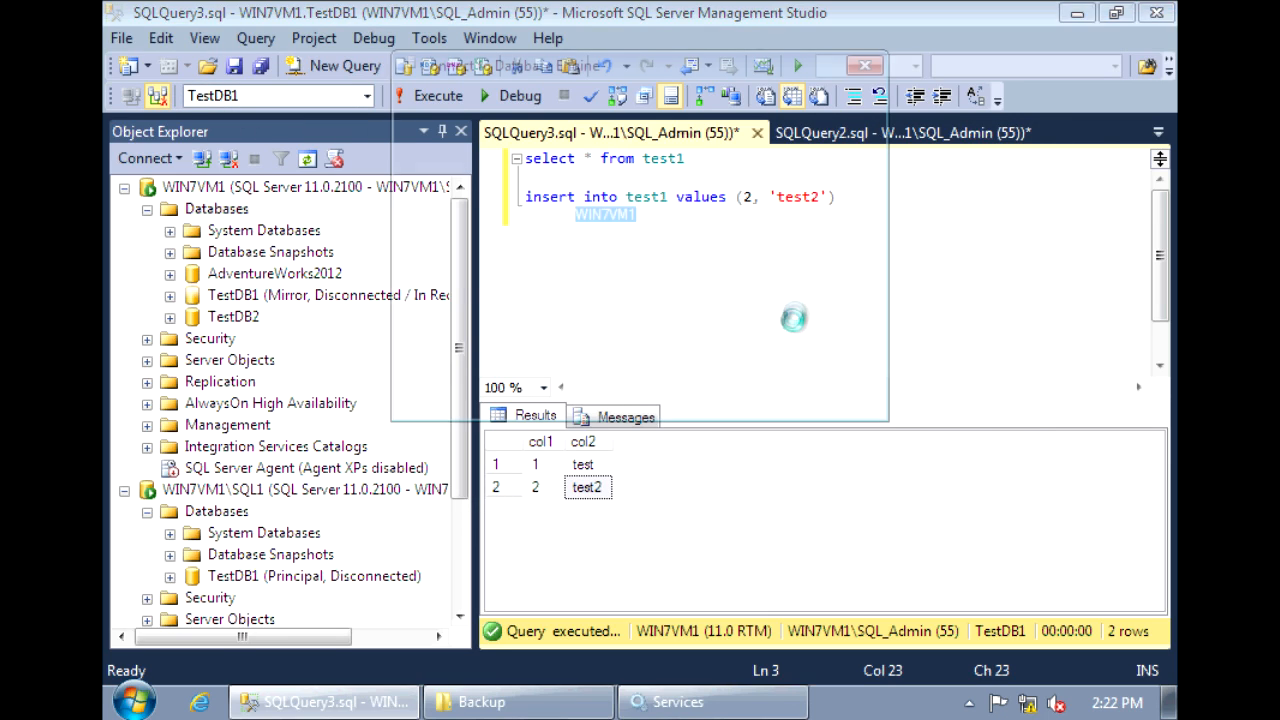
left_click(864, 215)
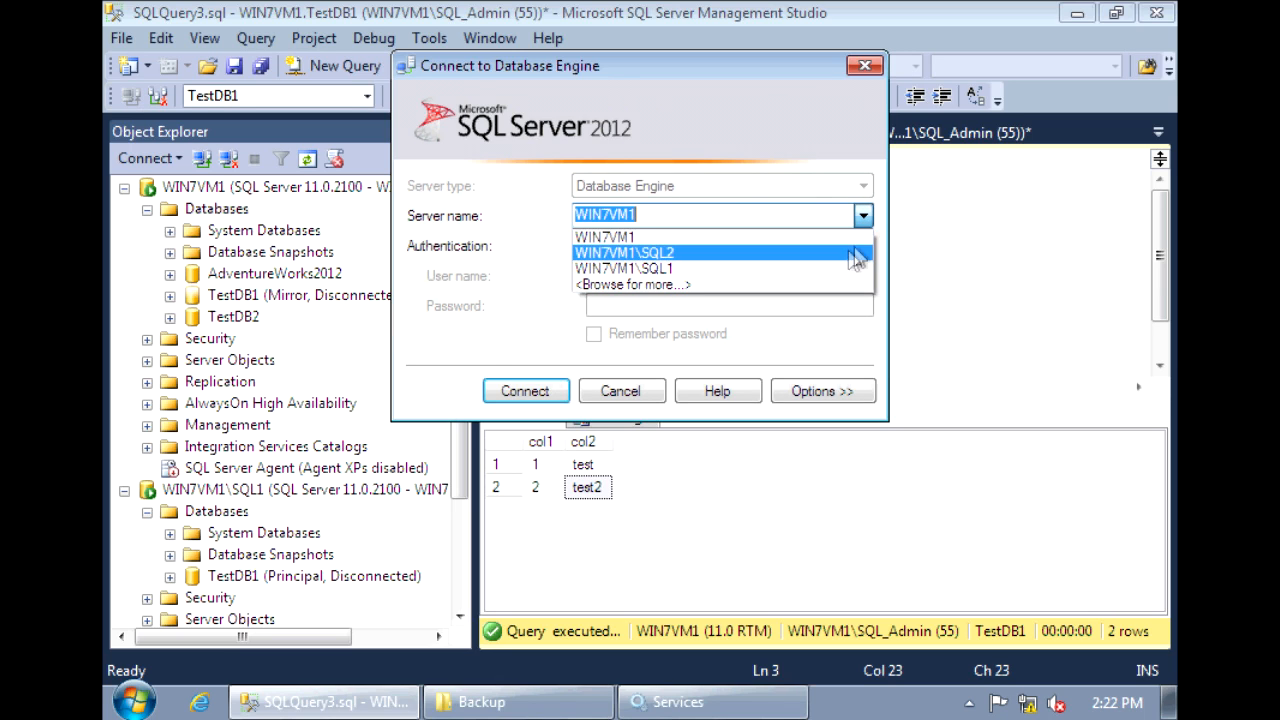
left_click(720, 262)
left_click(526, 391)
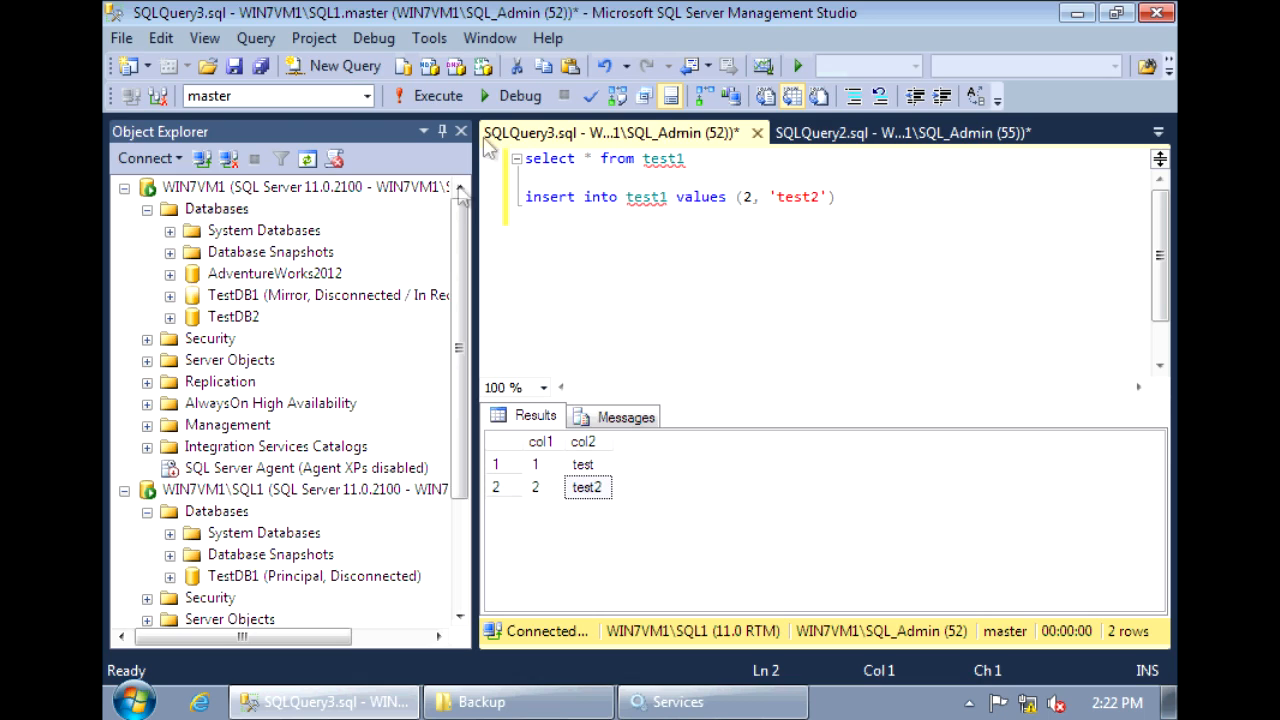
left_click(366, 96)
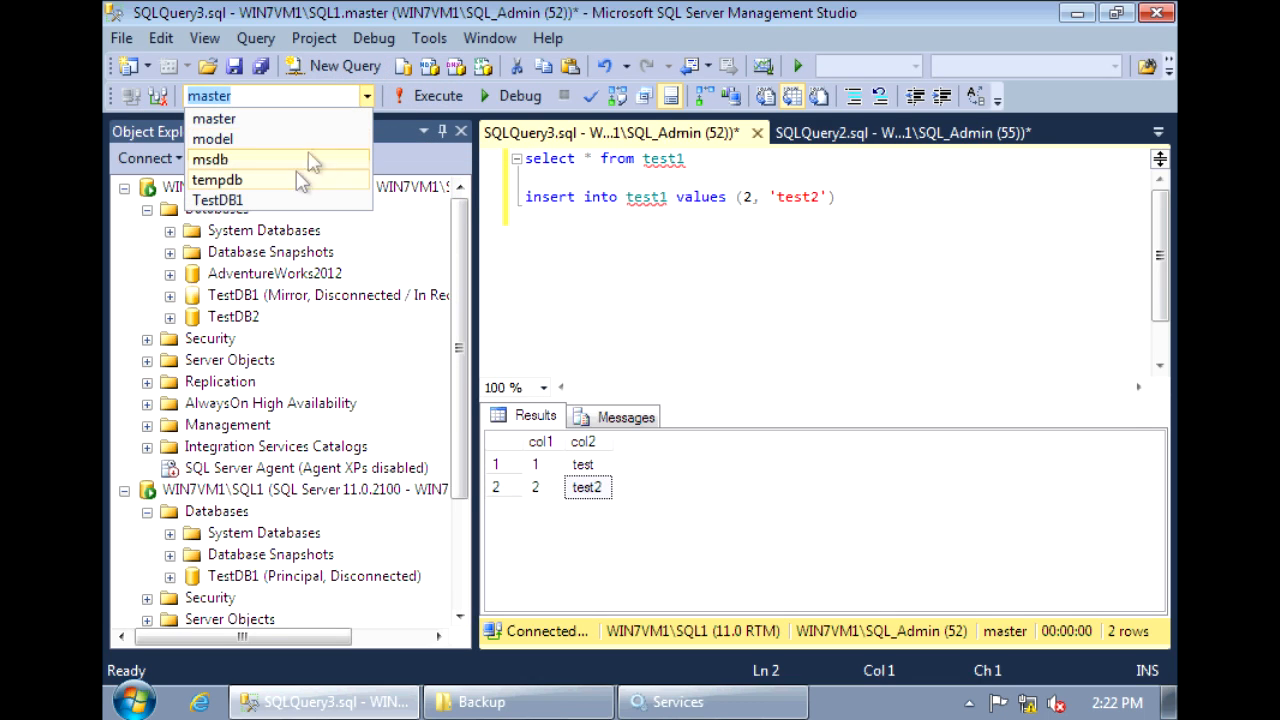
left_click(288, 194)
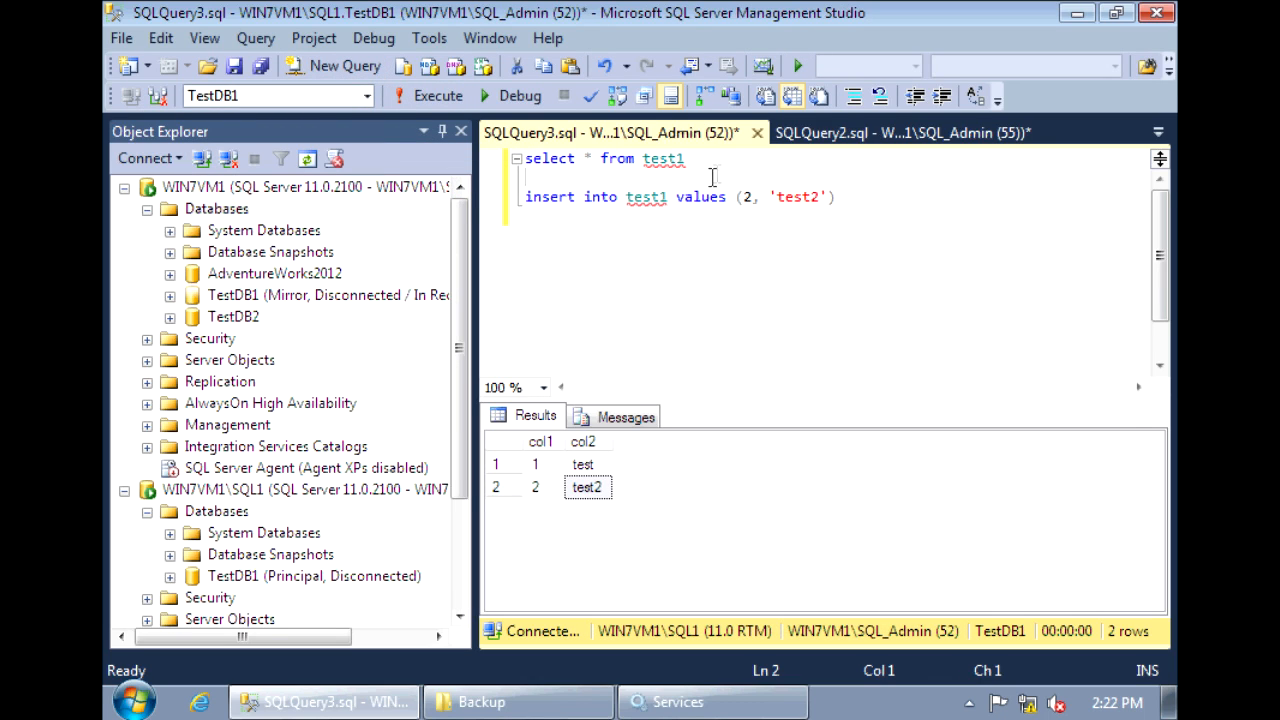
Run only the select on test1 and confirm the (2, 'test2') row appears in the results
left_click_drag(690, 158, 524, 158)
left_click(437, 96)
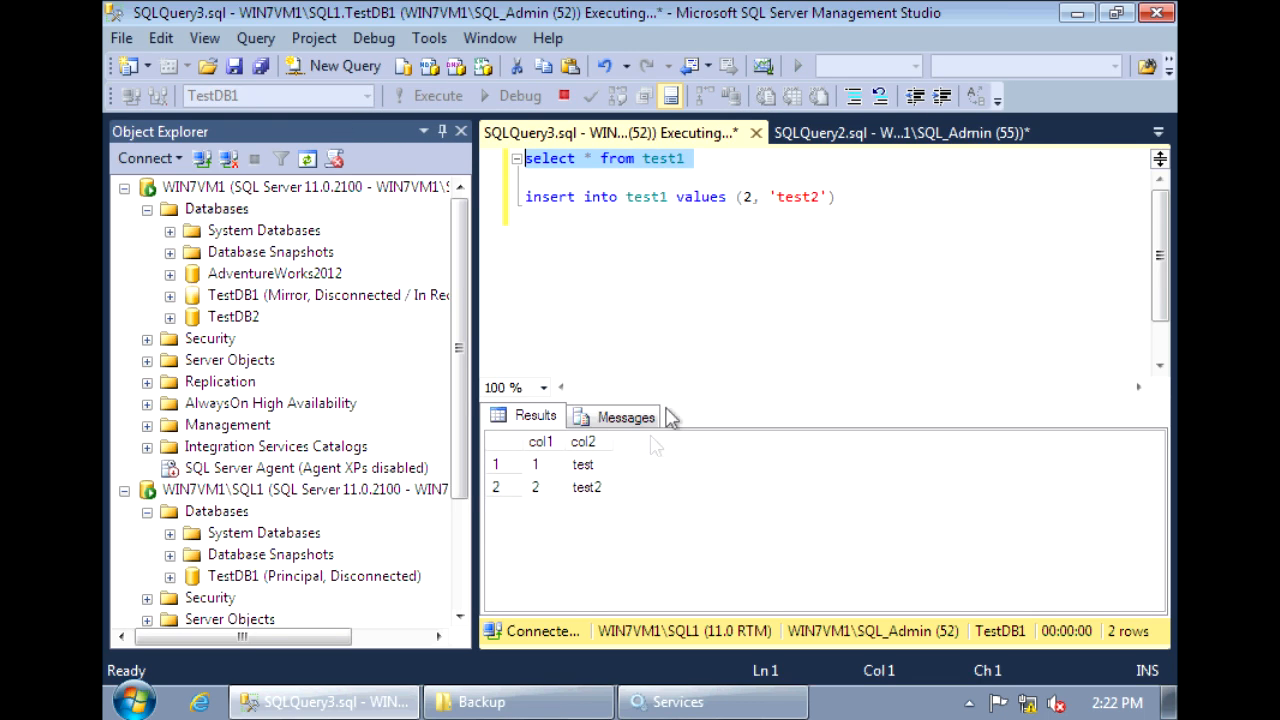
left_click(587, 487)
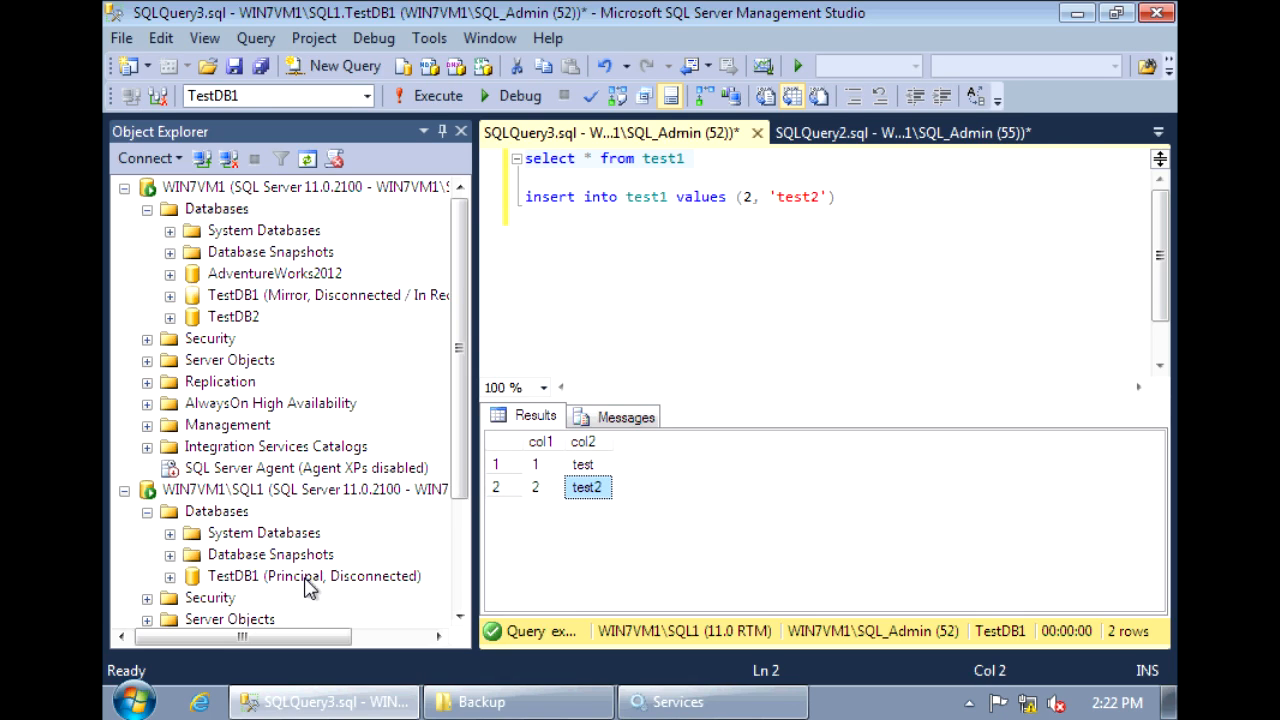
Refresh WIN7VM1's and SQL1's Databases so TestDB1 shows Mirror, Synchronized and Principal, Synchronized
left_click(310, 576)
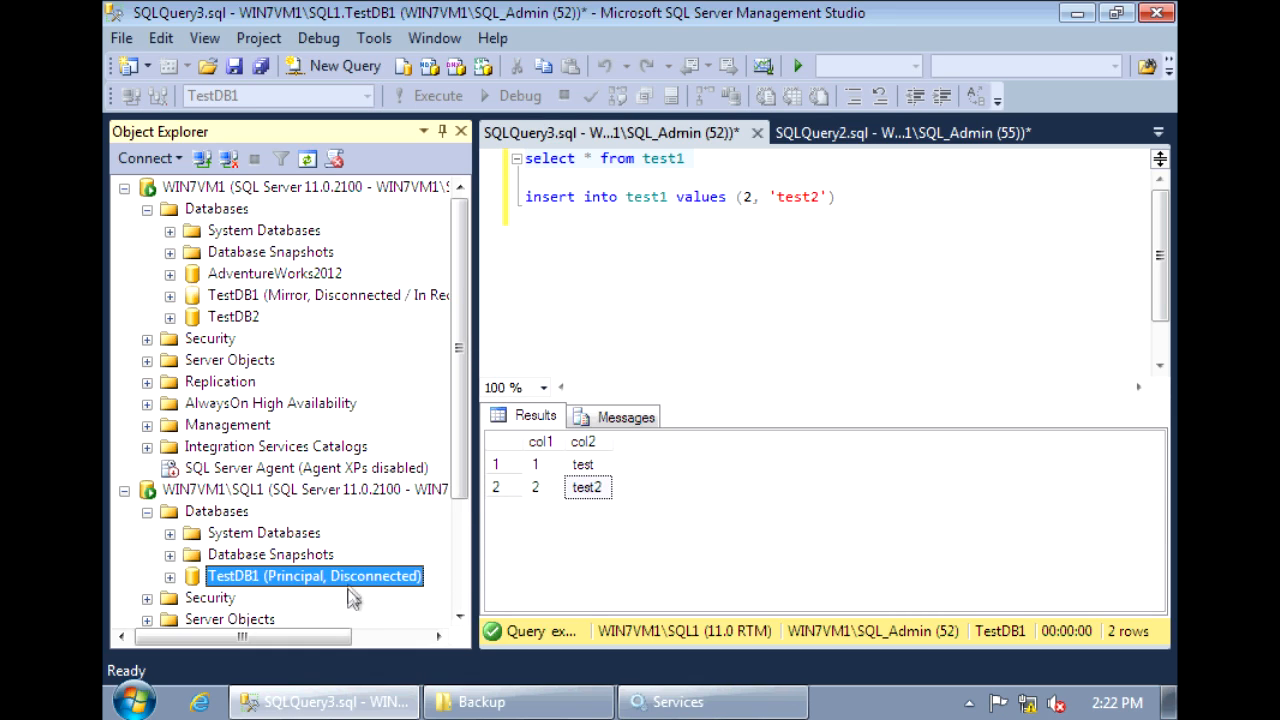
left_click(218, 209)
left_click(307, 159)
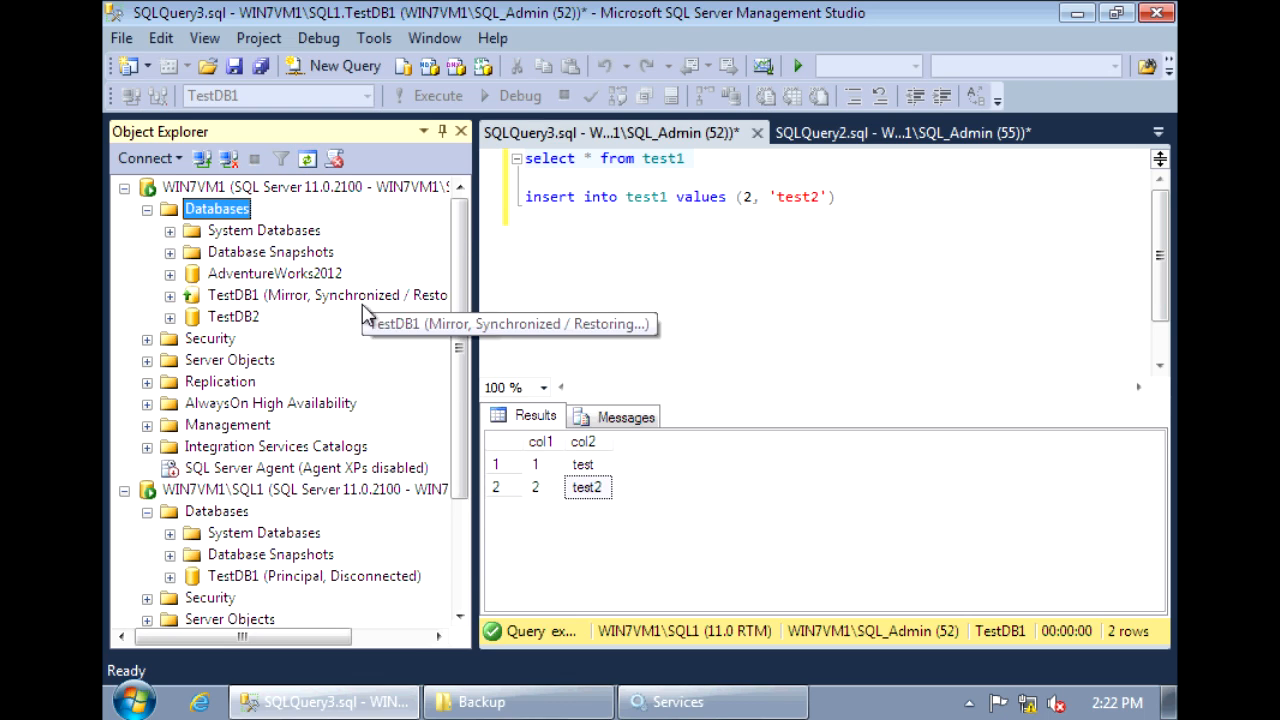
left_click(216, 511)
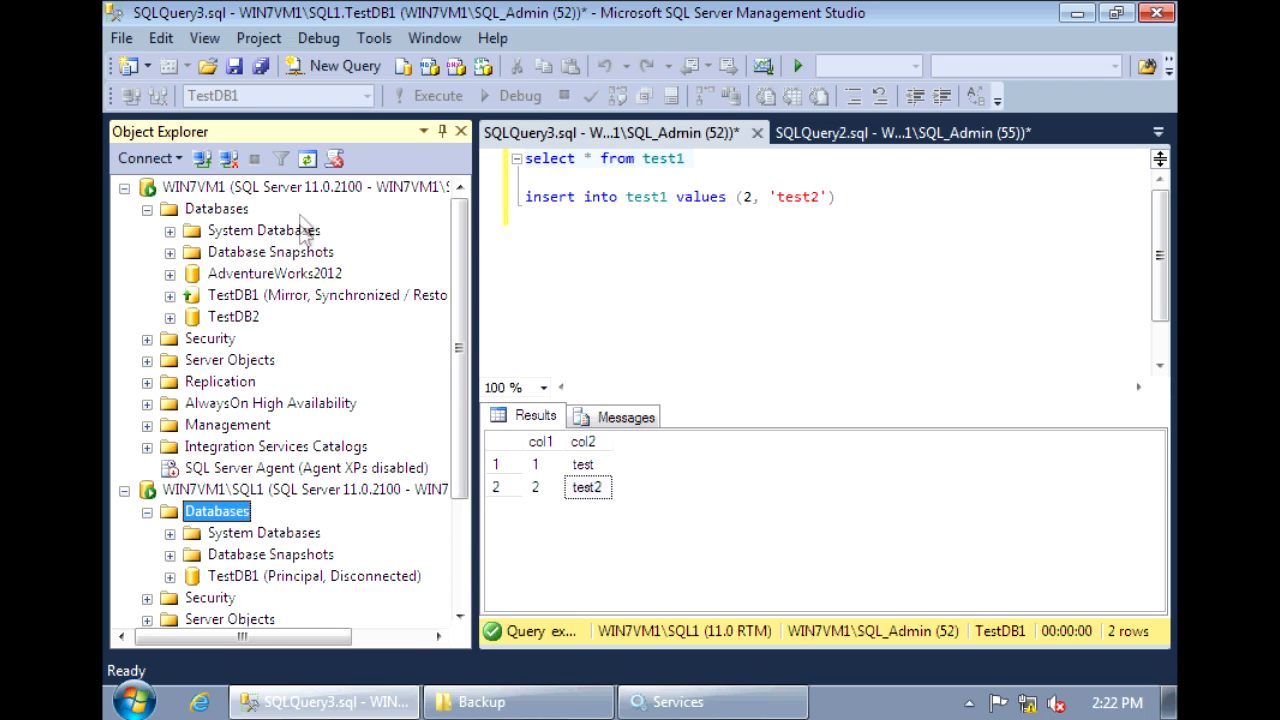
left_click(307, 159)
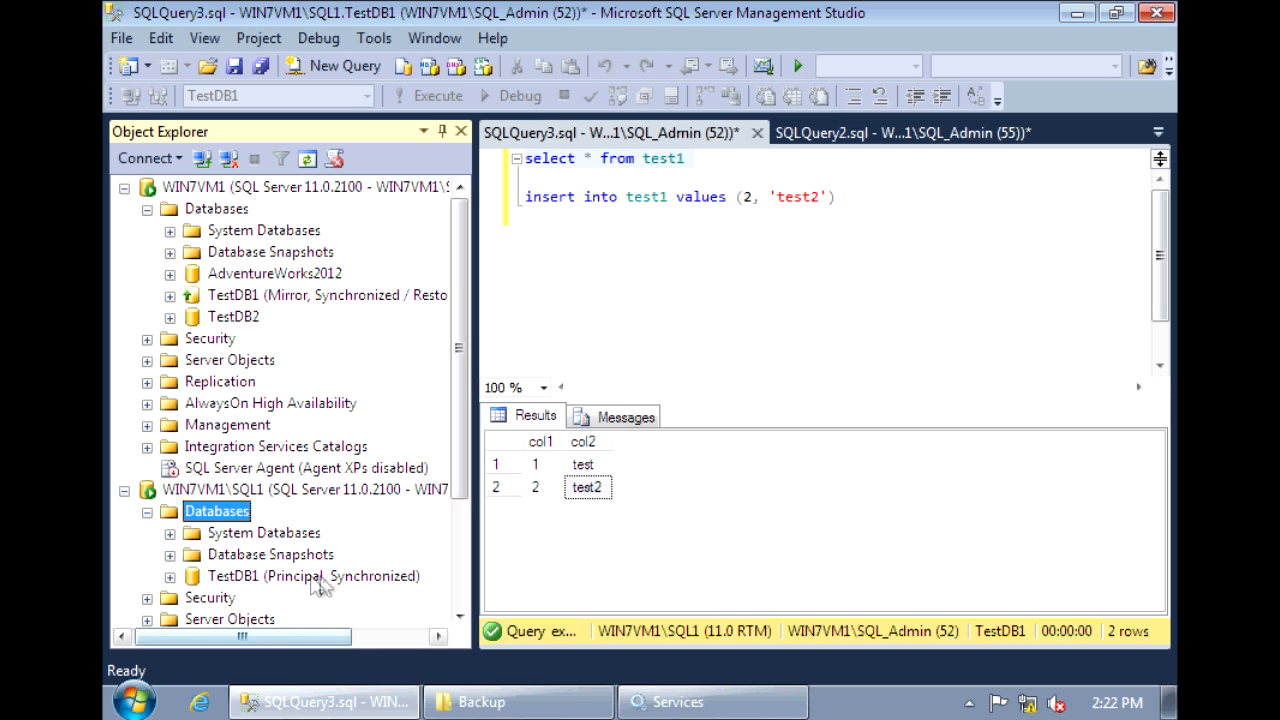